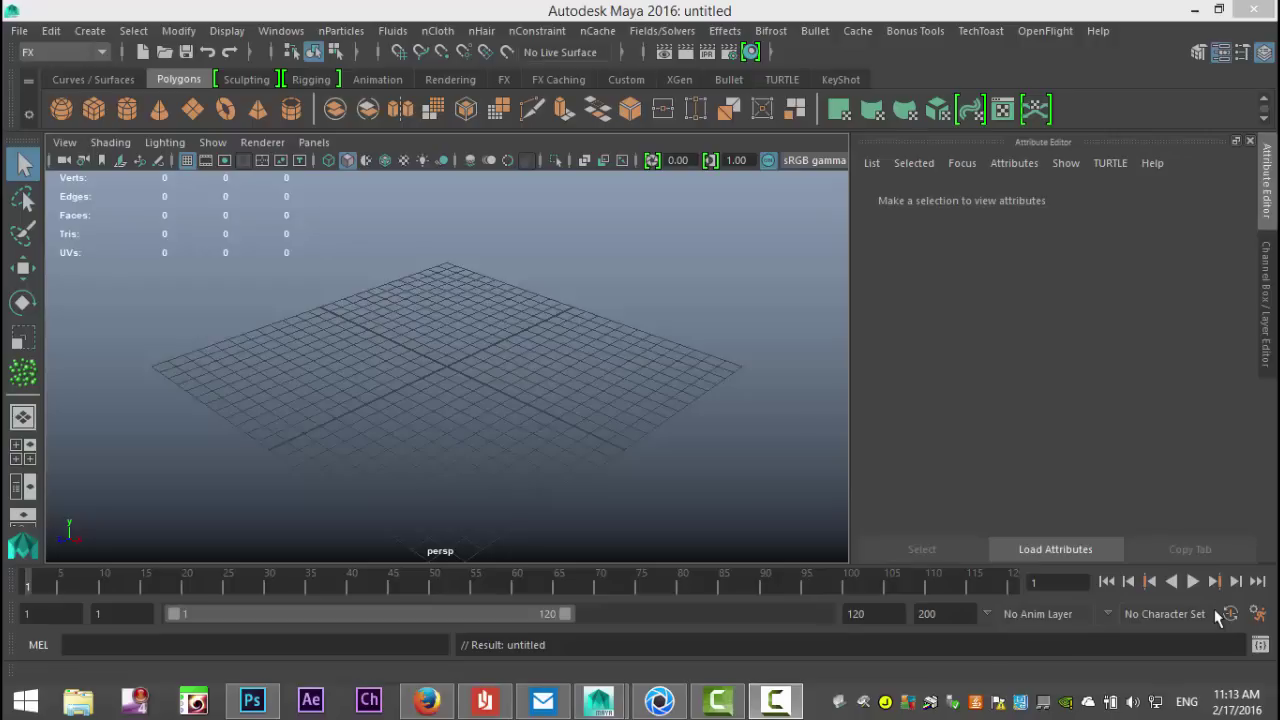
- Switch from Maya to Firefox showing particleflocker.techtoast.co.uk
key(alt+Tab)
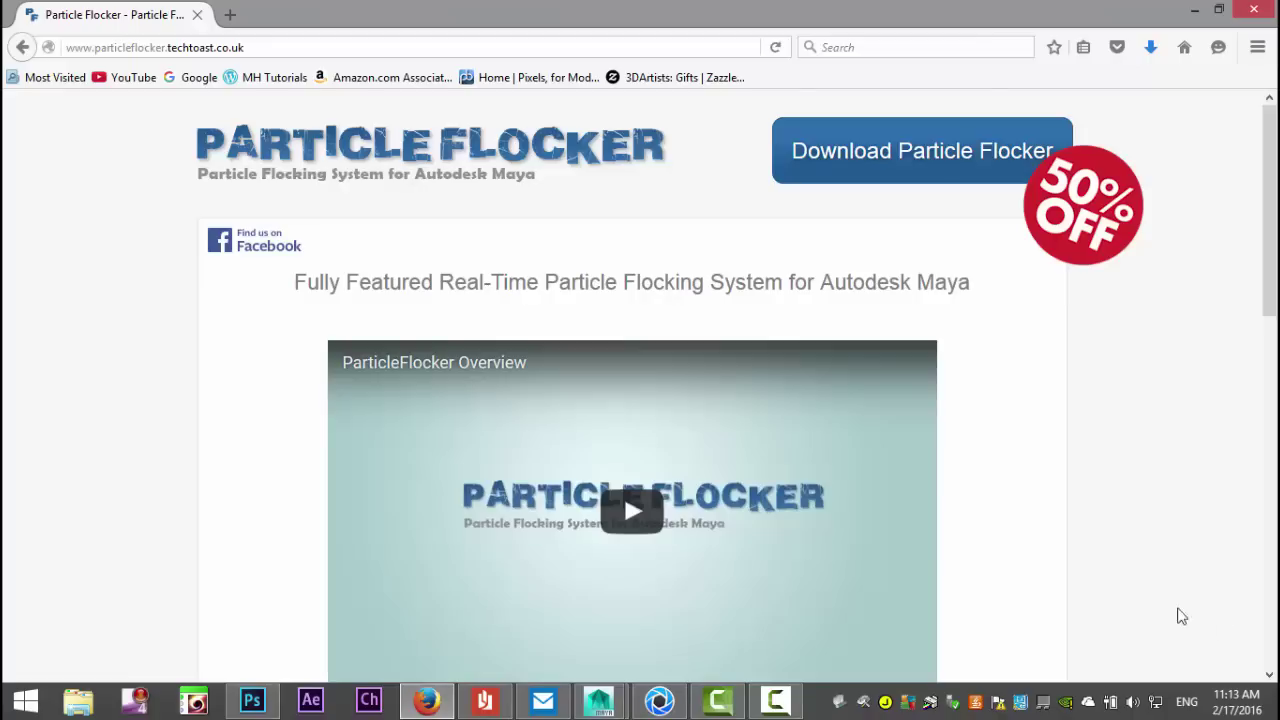
- Scroll down the Particle Flocker page to the Flocking Features section and back up
scroll(1102, 450, down, 1)
scroll(1100, 449, down, 3)
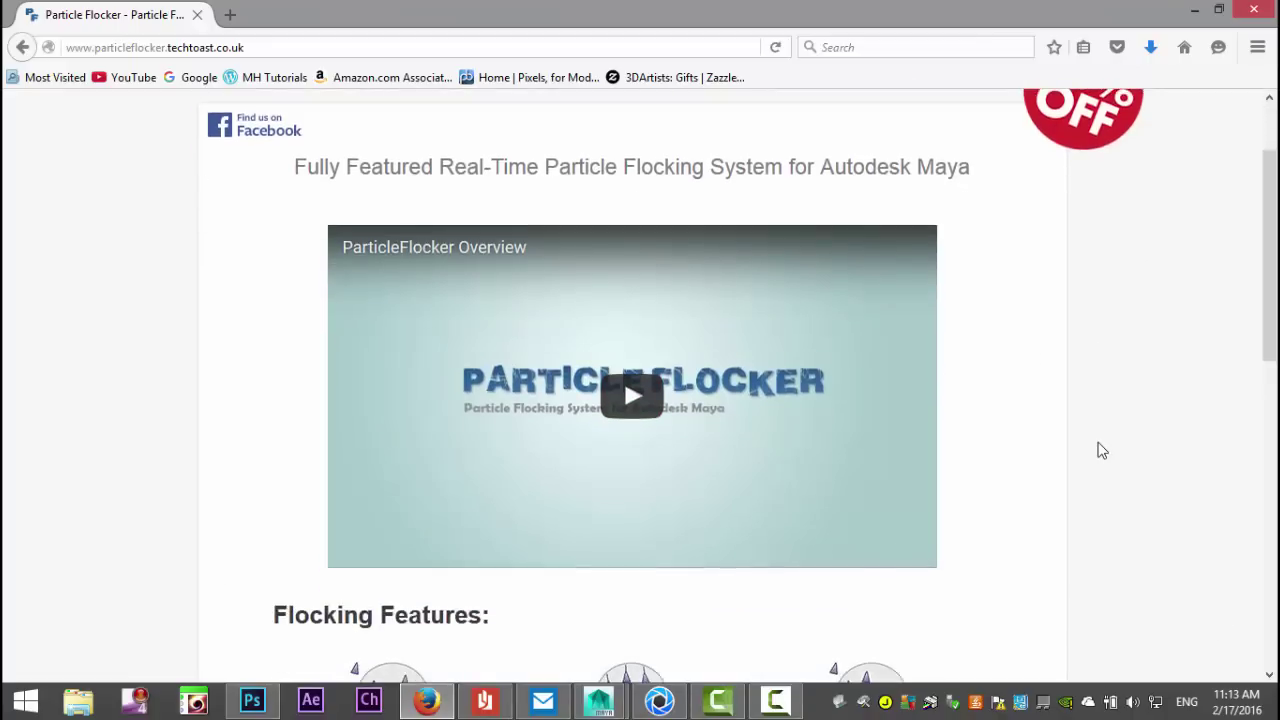
scroll(1089, 434, up, 3)
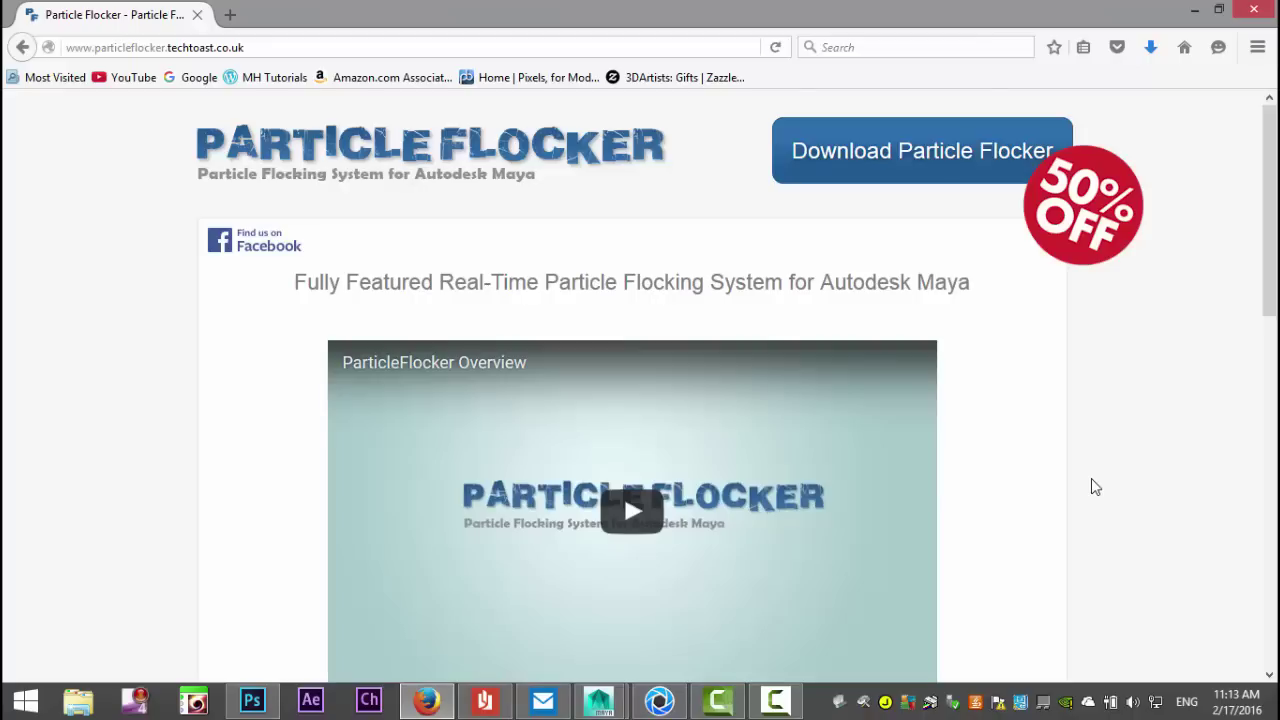
- Return to Maya and orbit and pan the viewport to recentre the grid
key(alt+Tab)
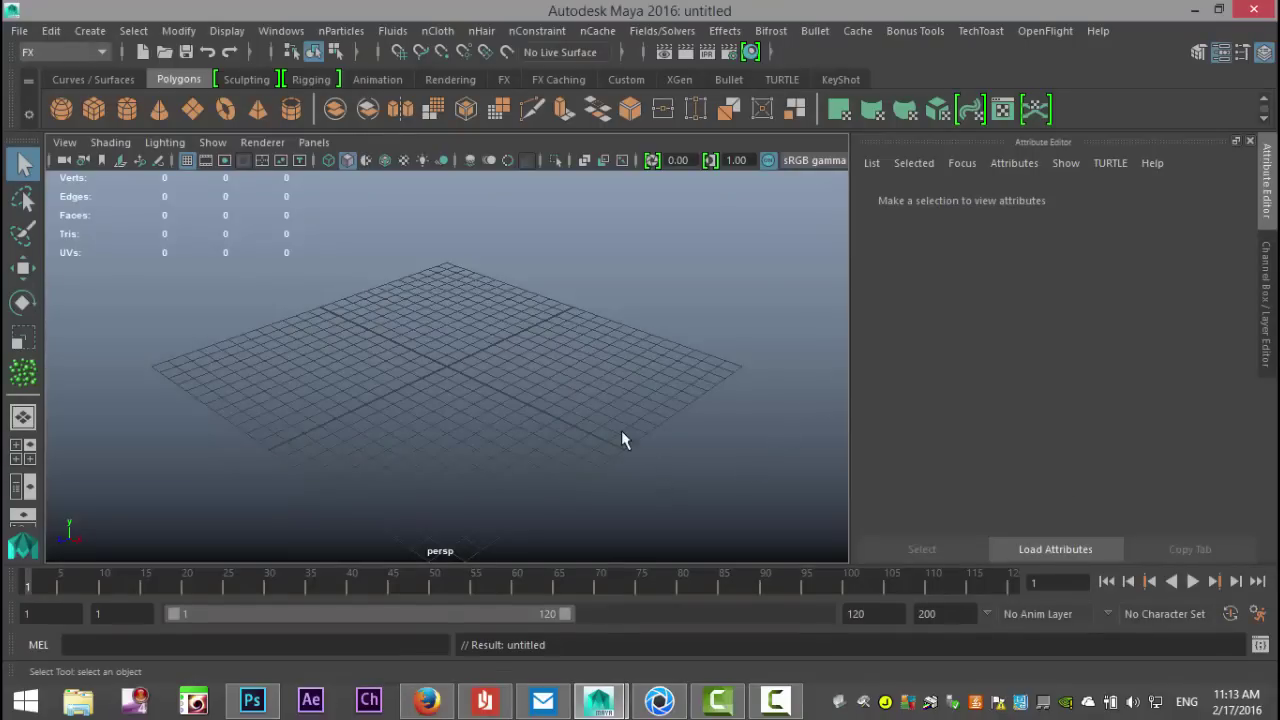
alt+drag(614, 434, 529, 463)
mouse_move(503, 480)
alt+middle_down()
mouse_move(554, 428)
mouse_move(523, 476)
alt+middle_up()
alt+drag(523, 476, 506, 470)
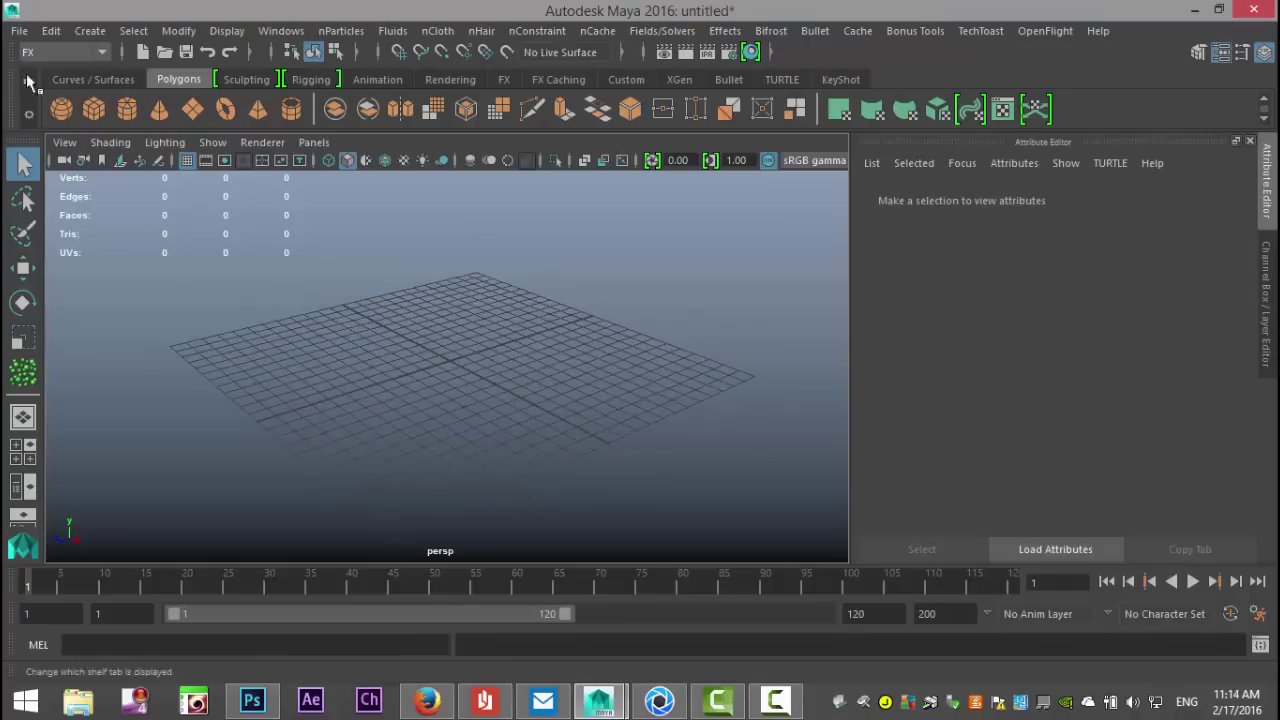
- Create an nParticle emitter with its rate changed from 300 to 100 particles per second
click(341, 31)
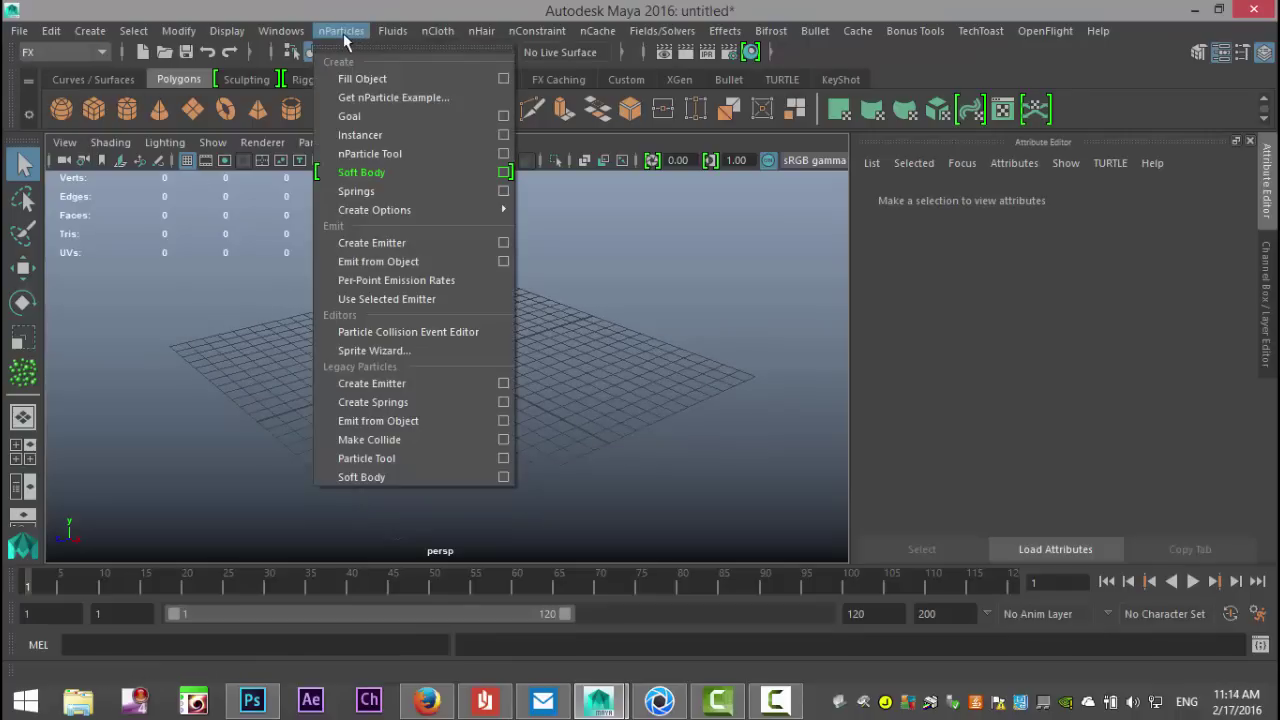
mouse_move(387, 215)
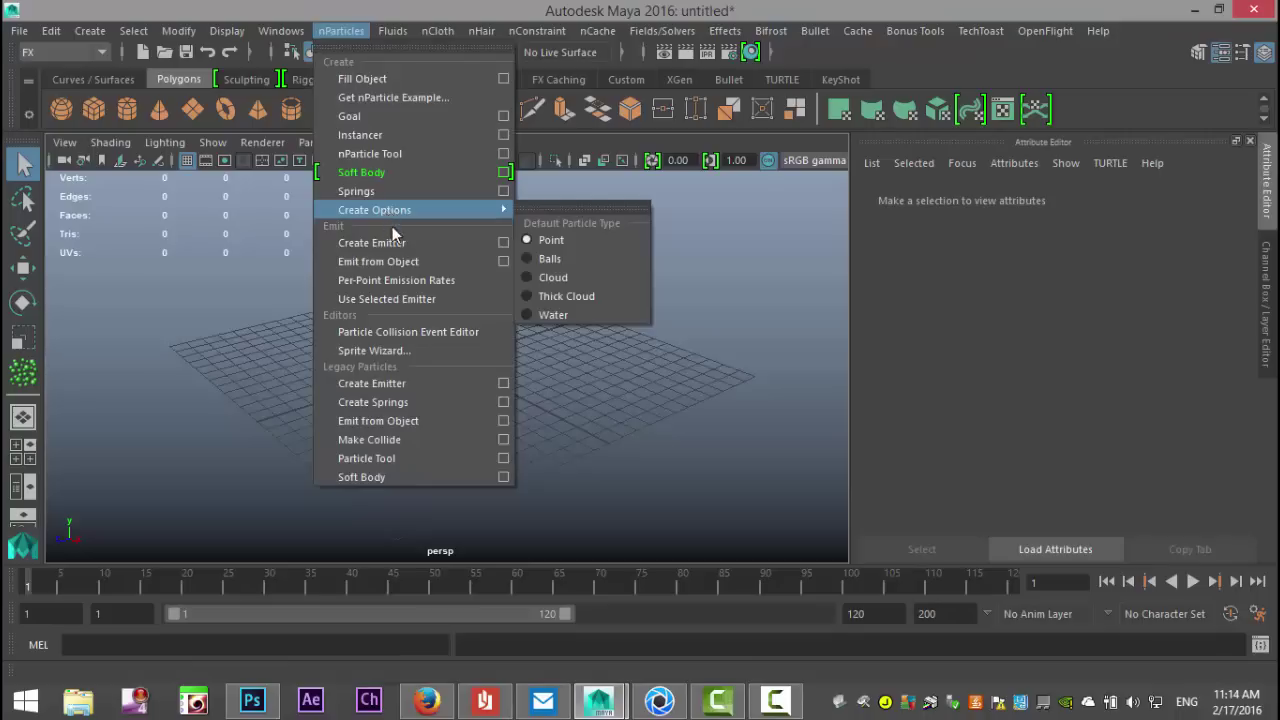
click(505, 245)
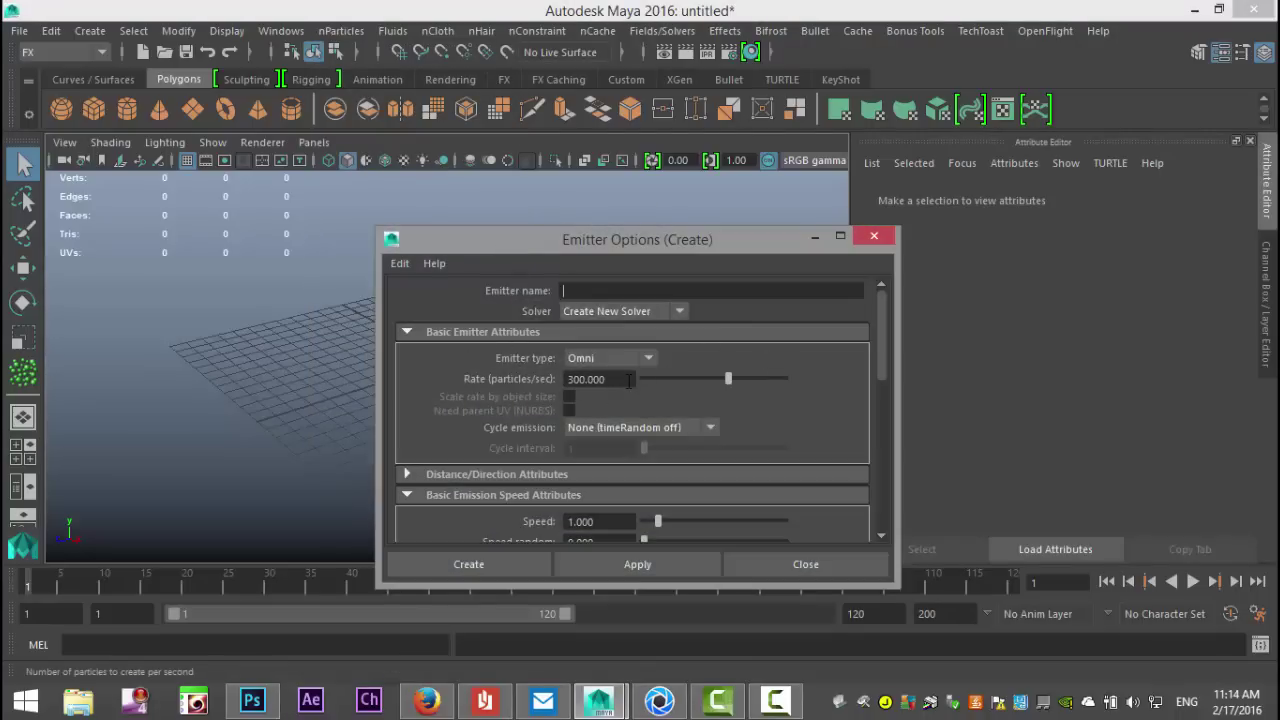
drag(628, 379, 566, 379)
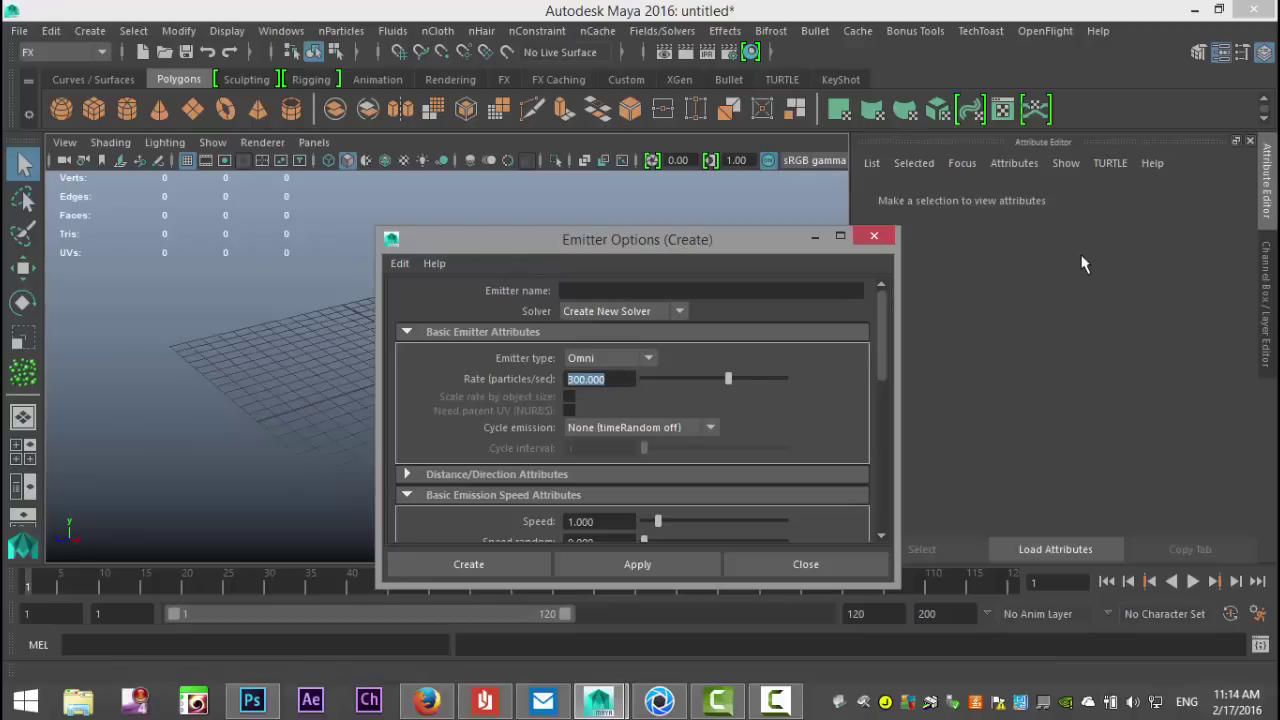
text(100)
scroll(770, 370, down, 8)
scroll(770, 365, down, 3)
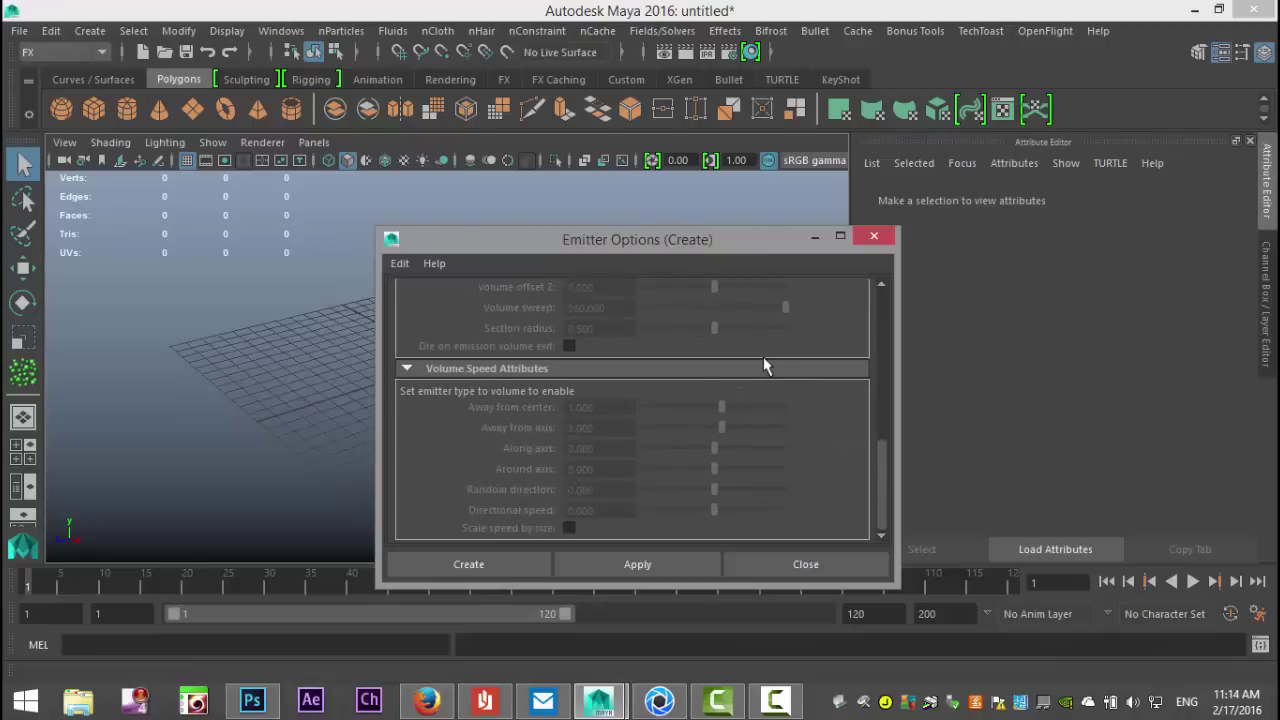
click(472, 562)
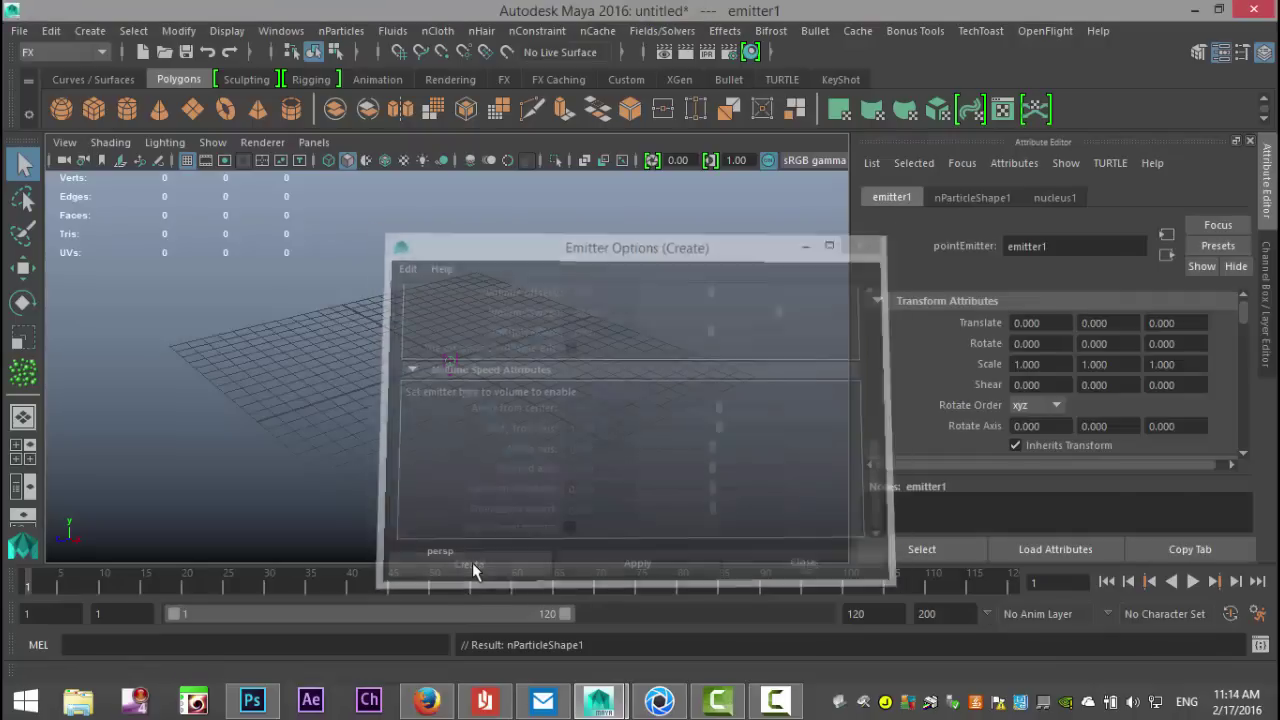
- Set the playback range to frames 1–500
scroll(476, 479, up, 5)
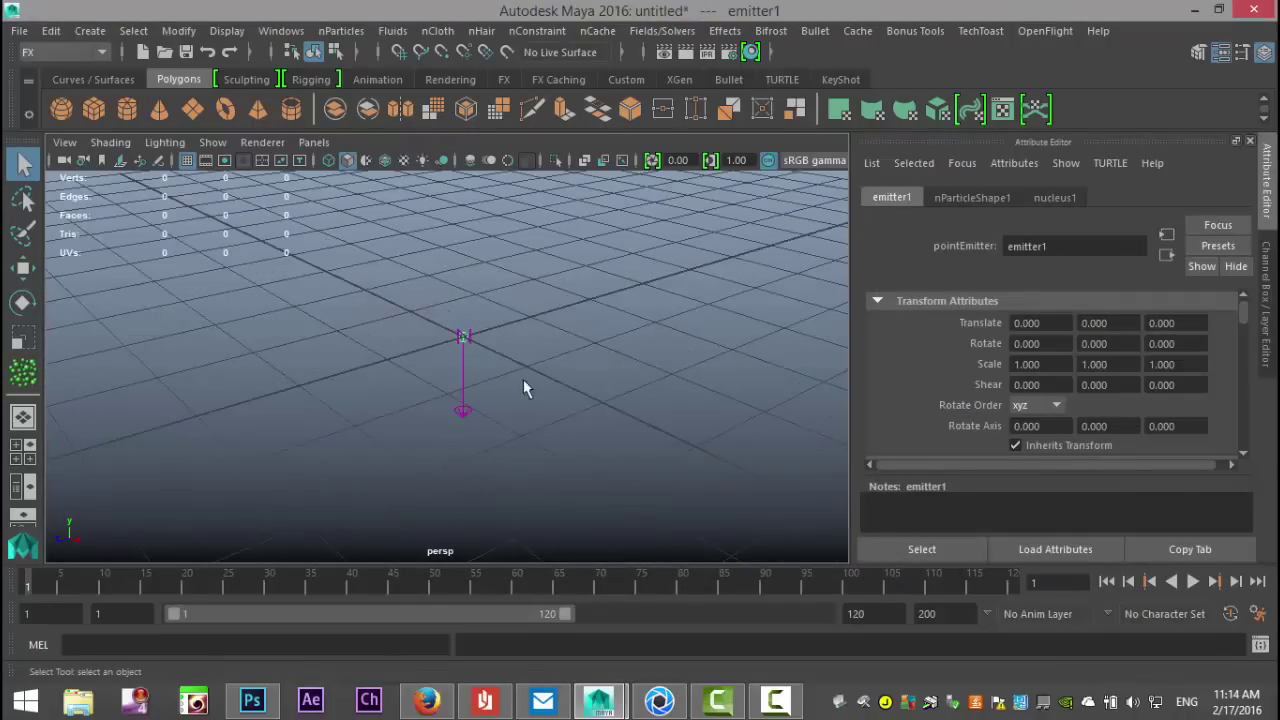
click(855, 613)
text(500)
click(948, 613)
- Play the simulation to preview emitted particles, then stop and rewind to frame 1
scroll(537, 448, up, 3)
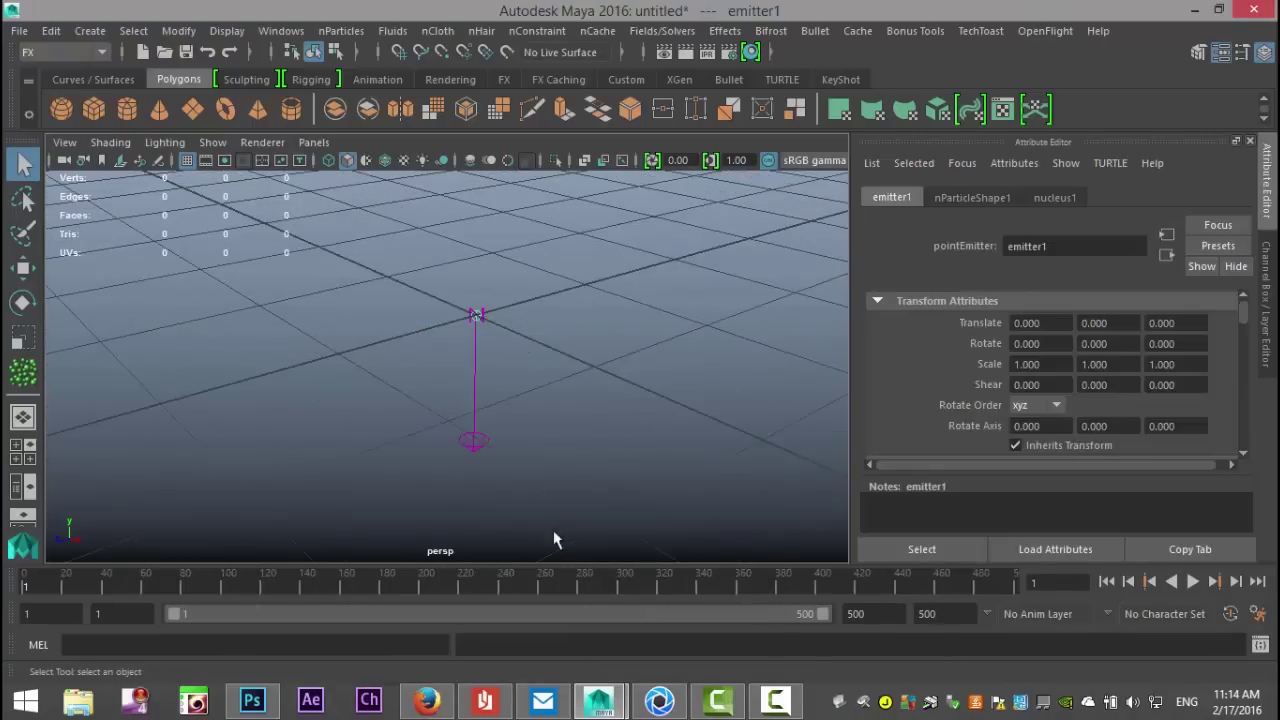
click(1192, 582)
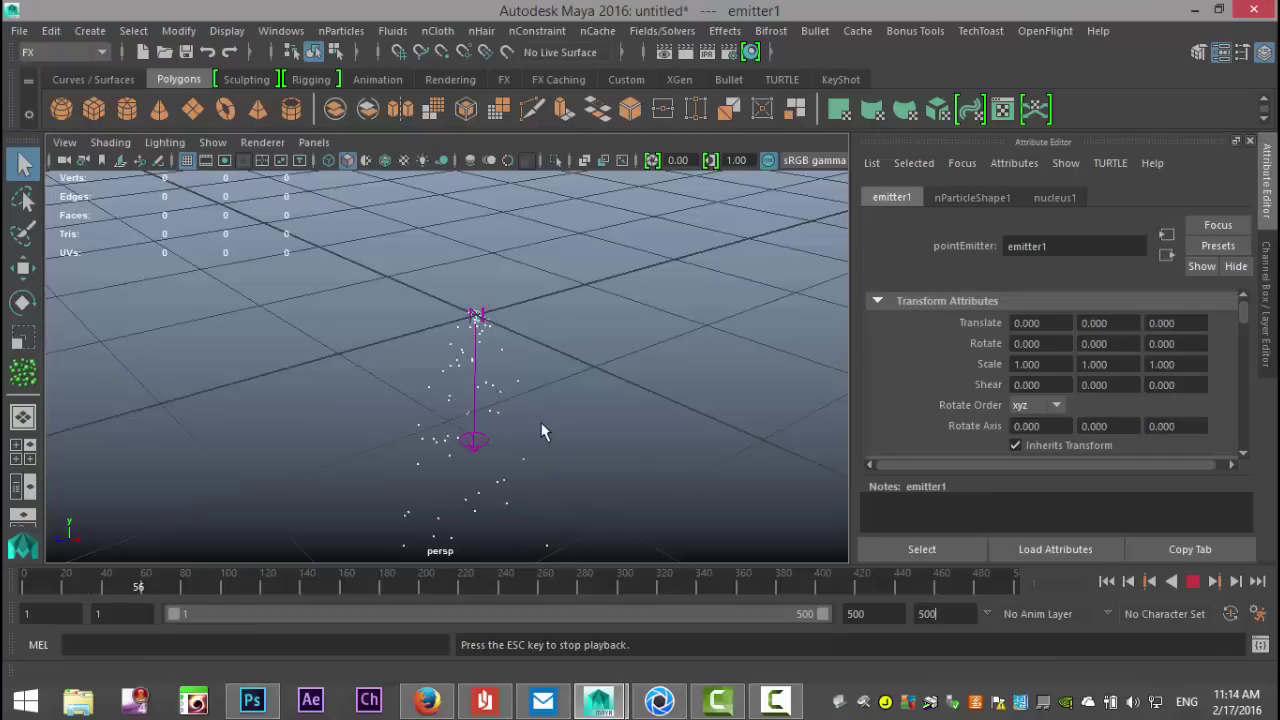
scroll(541, 432, up, 3)
alt+middle_drag(577, 434, 494, 437)
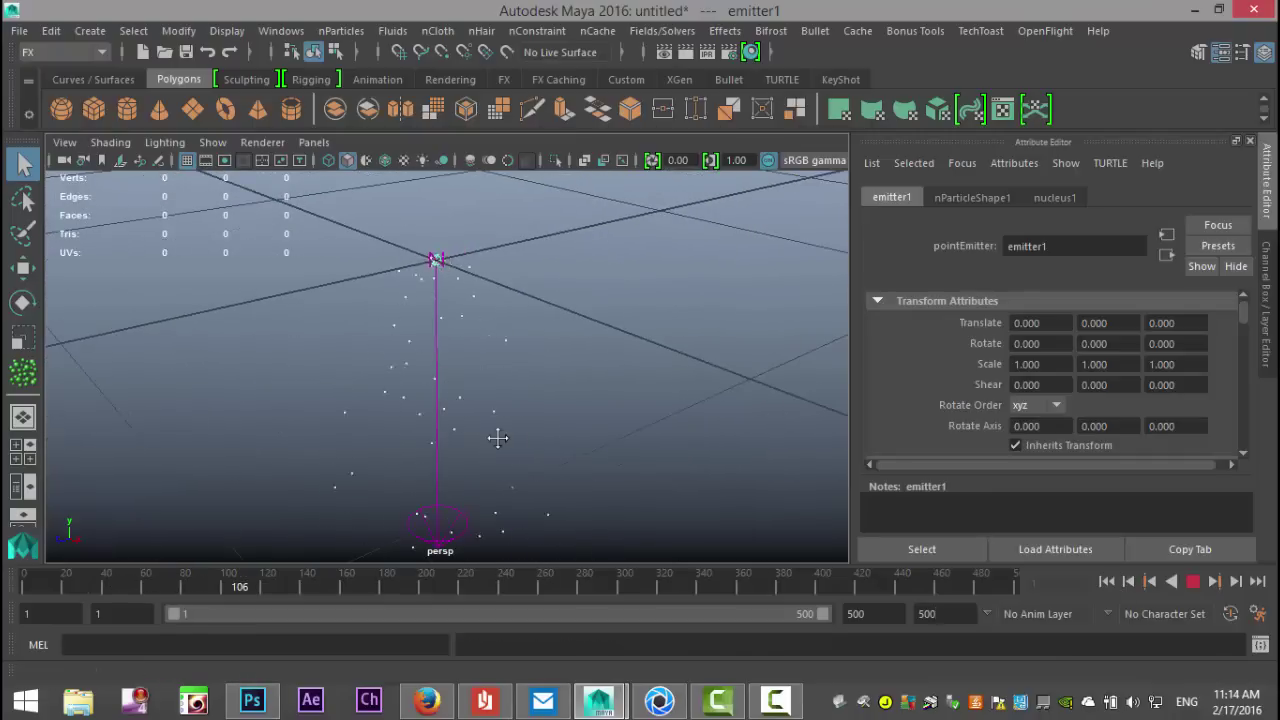
click(1192, 582)
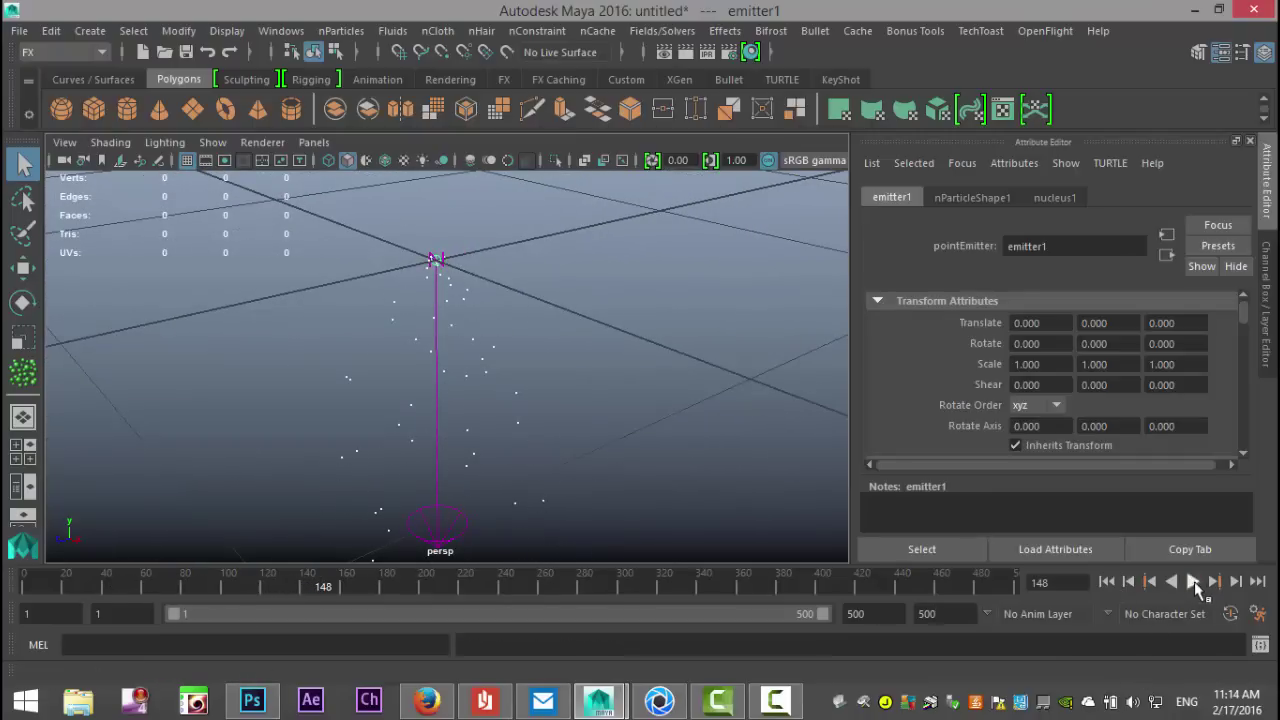
click(1106, 582)
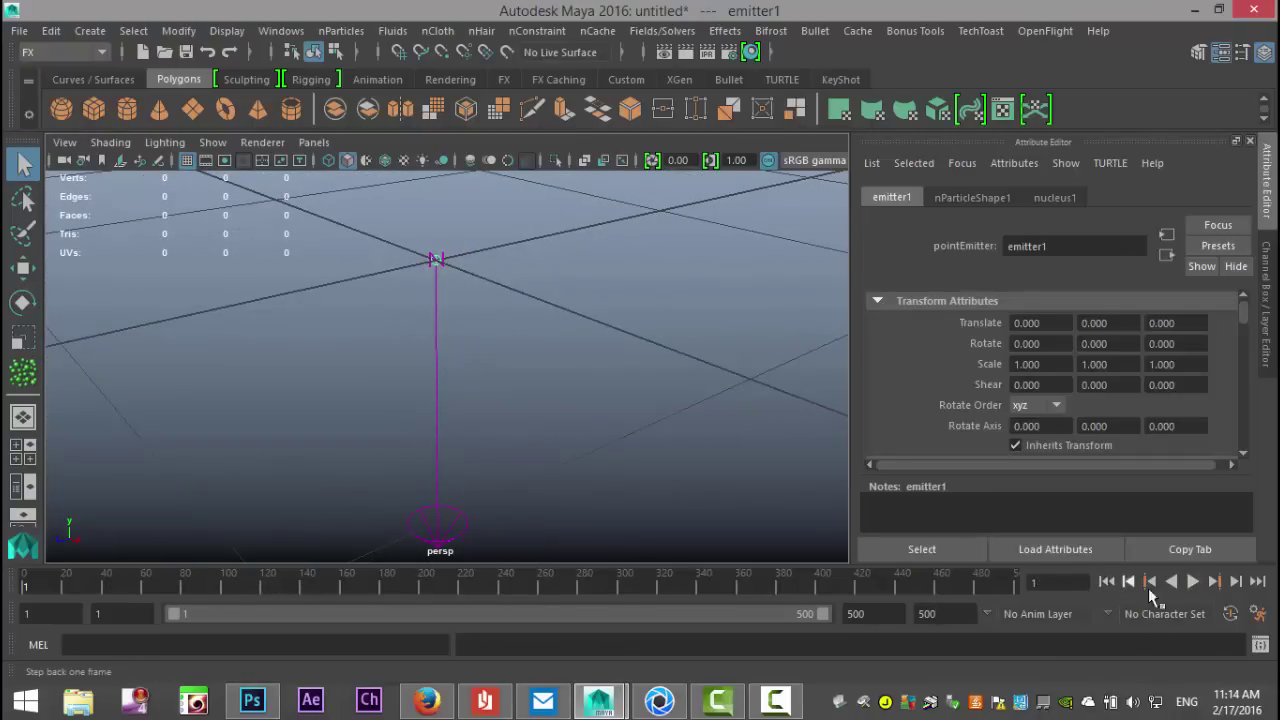
- Tick Ignore Solver Wind on nParticleShape1 and play to frame 196 to see a floating cloud
click(984, 200)
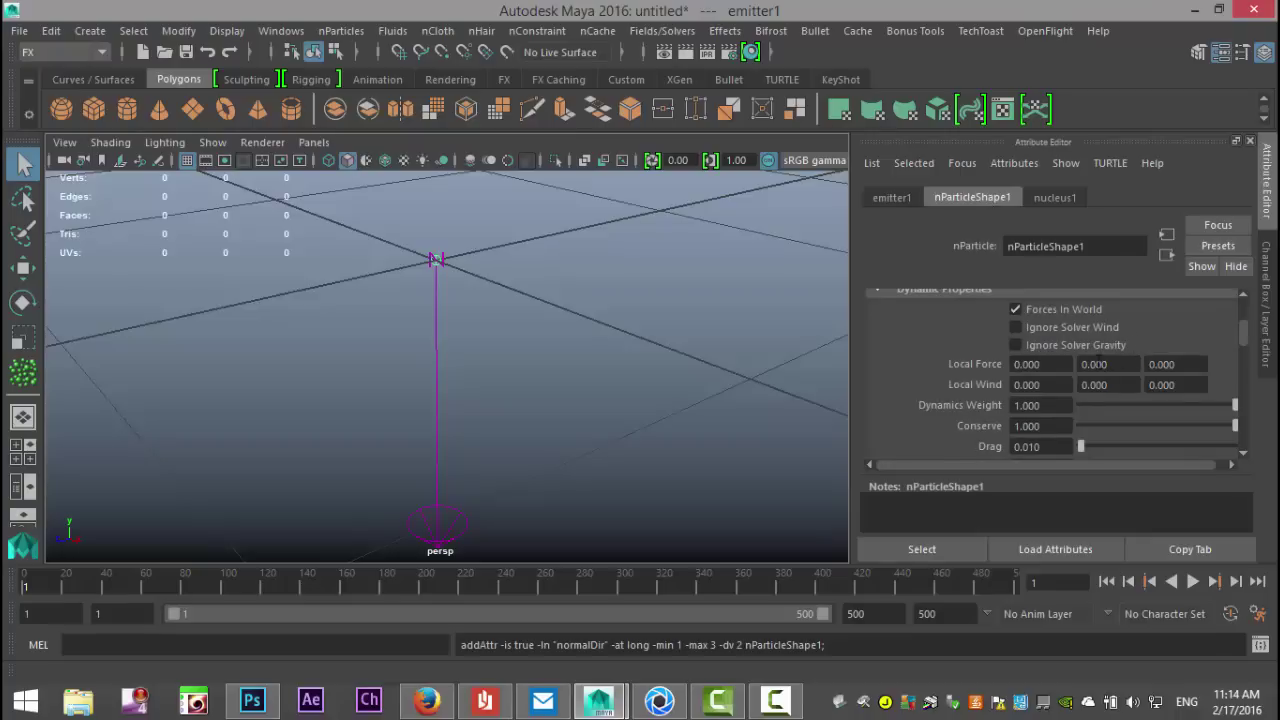
click(1016, 327)
click(1193, 583)
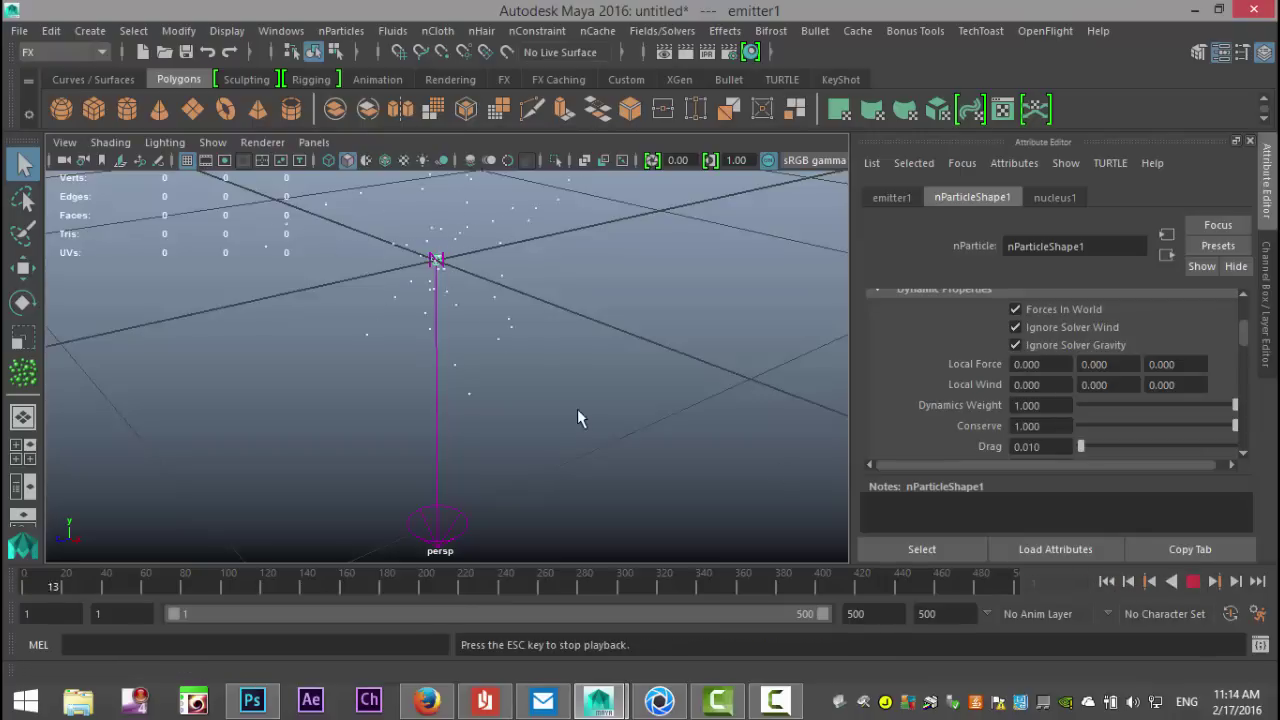
alt+drag(602, 418, 606, 418)
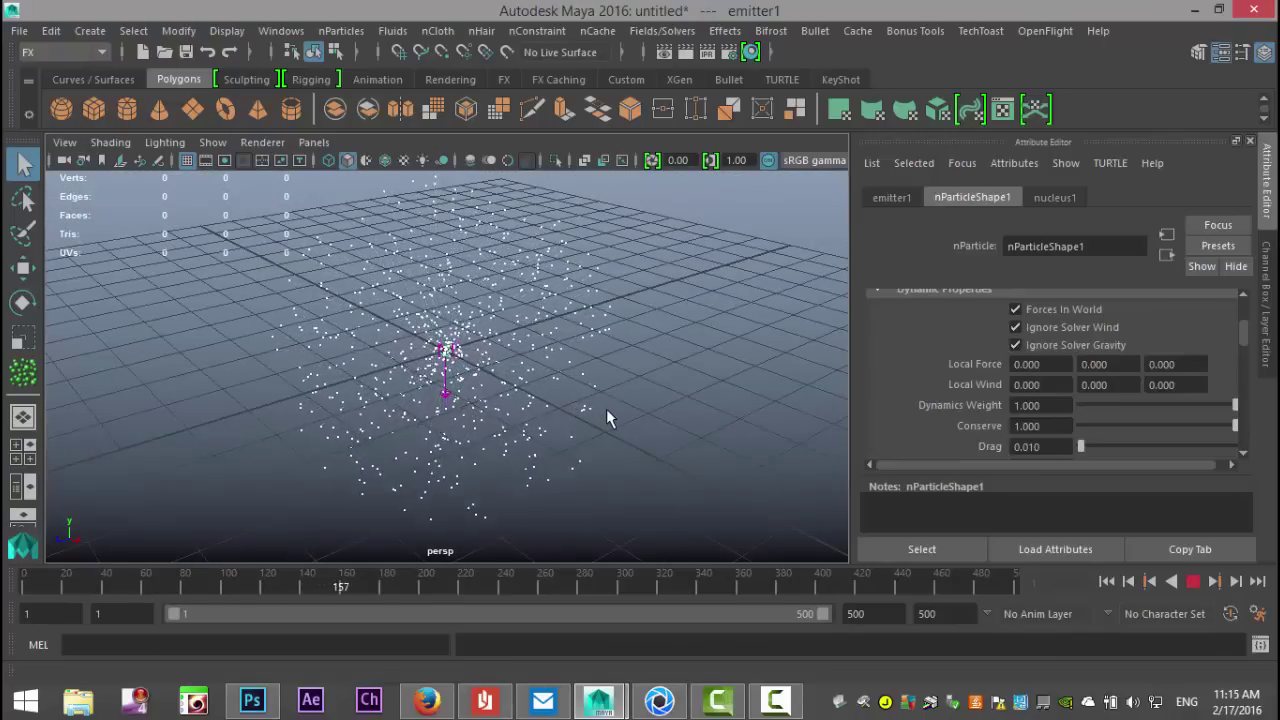
click(1194, 582)
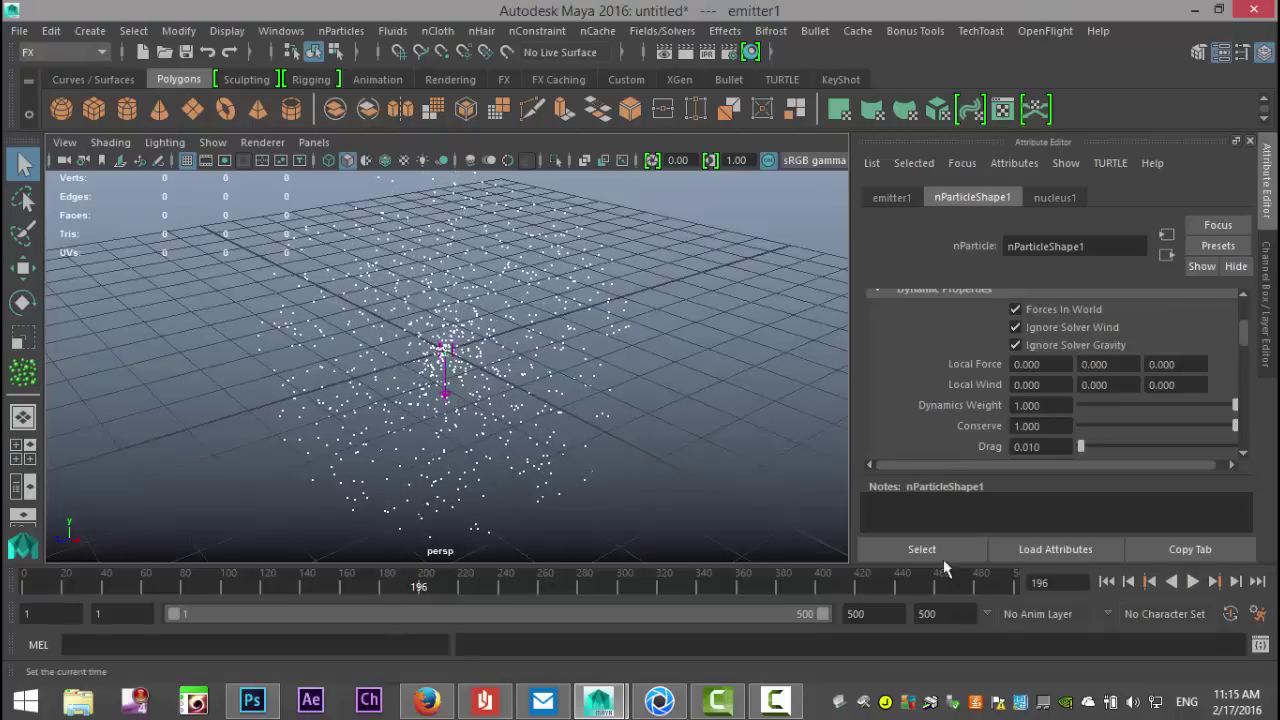
alt+drag(637, 329, 627, 390)
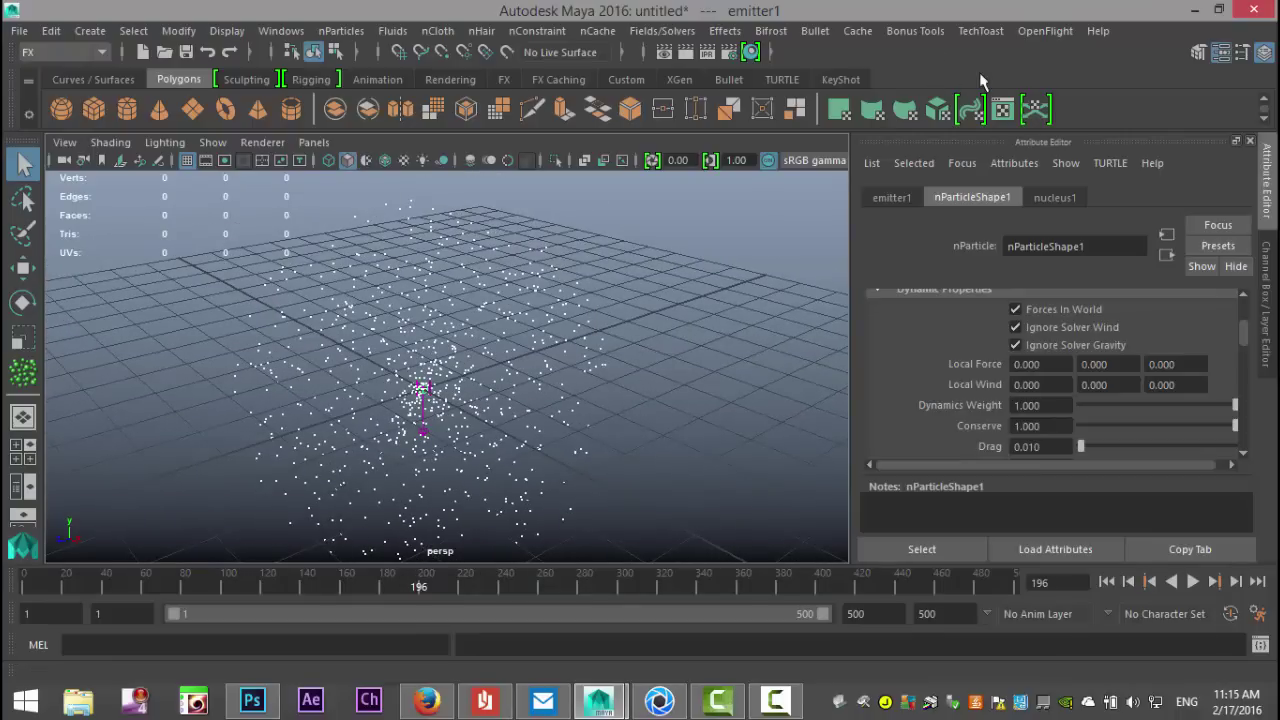
- Open the TechToast Particle Flocker window and create a new particleFlocker node
click(982, 29)
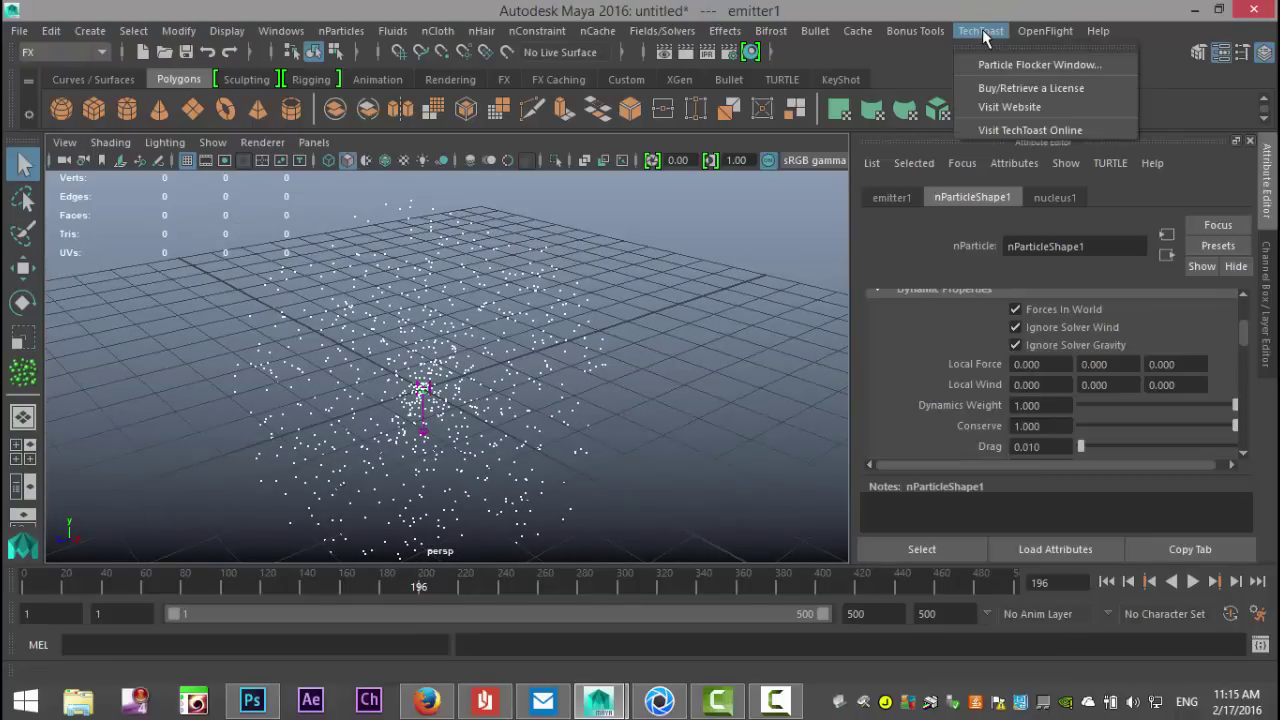
click(1084, 64)
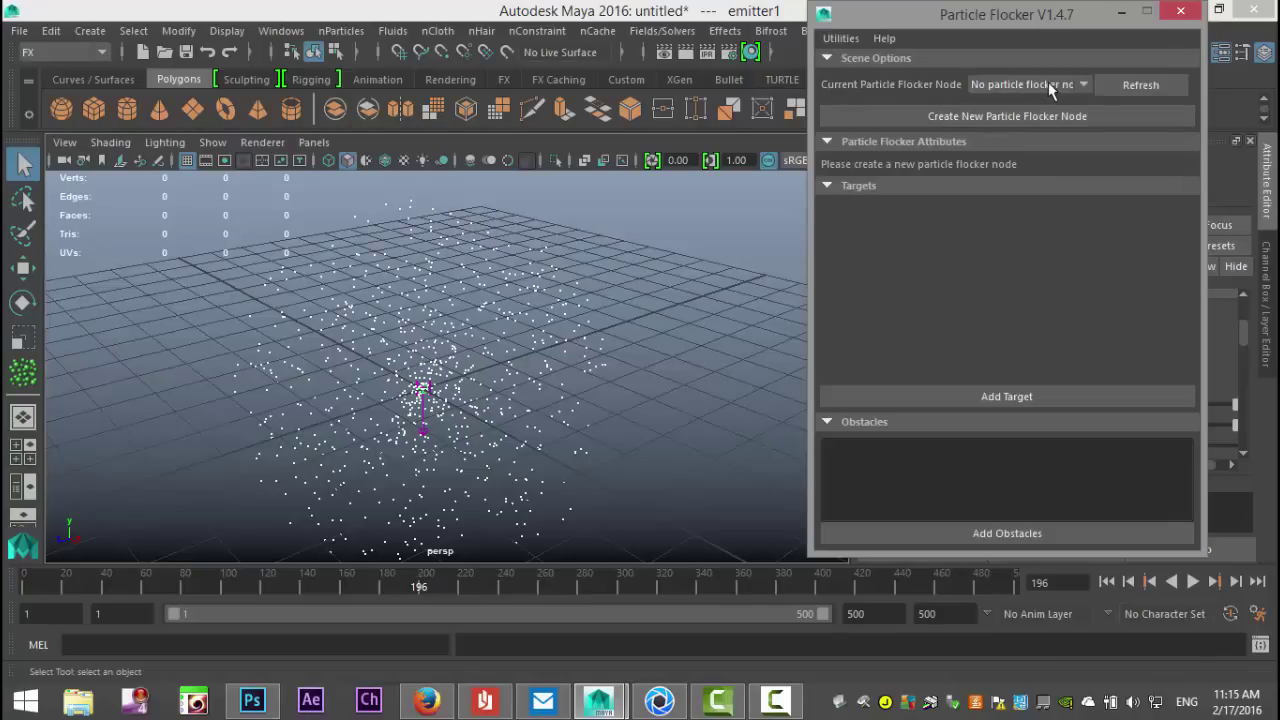
click(998, 116)
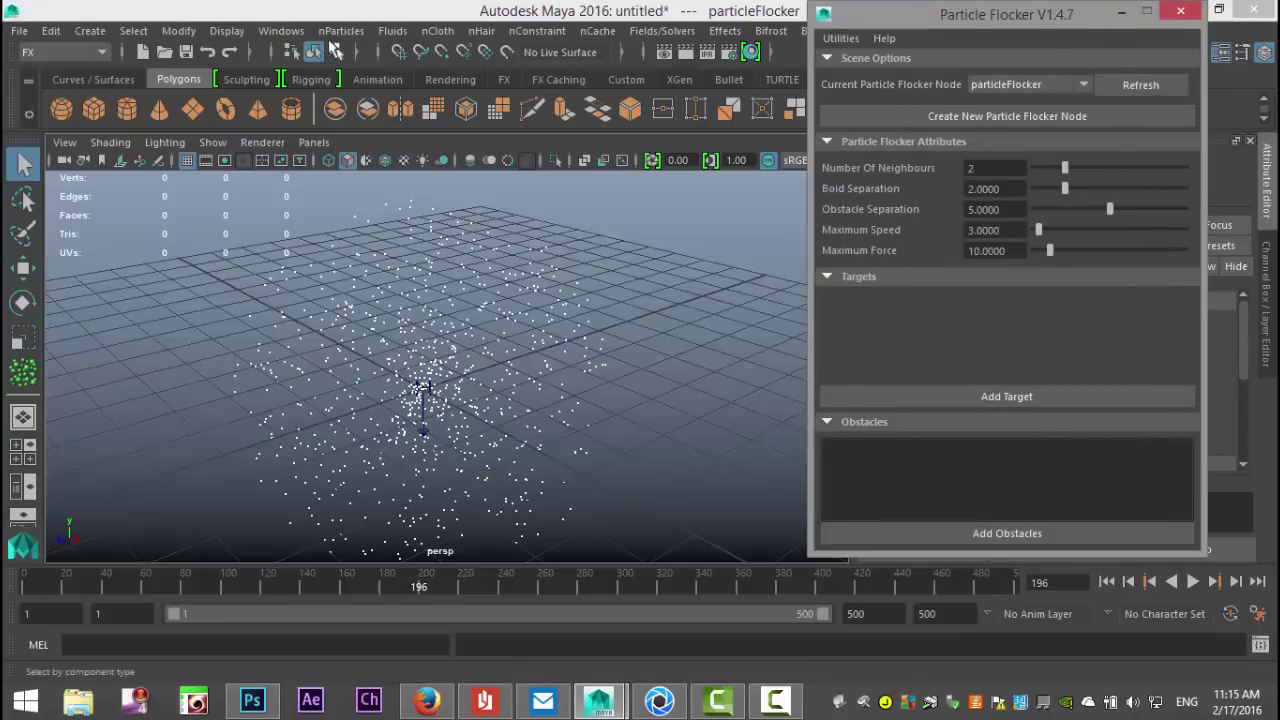
click(289, 36)
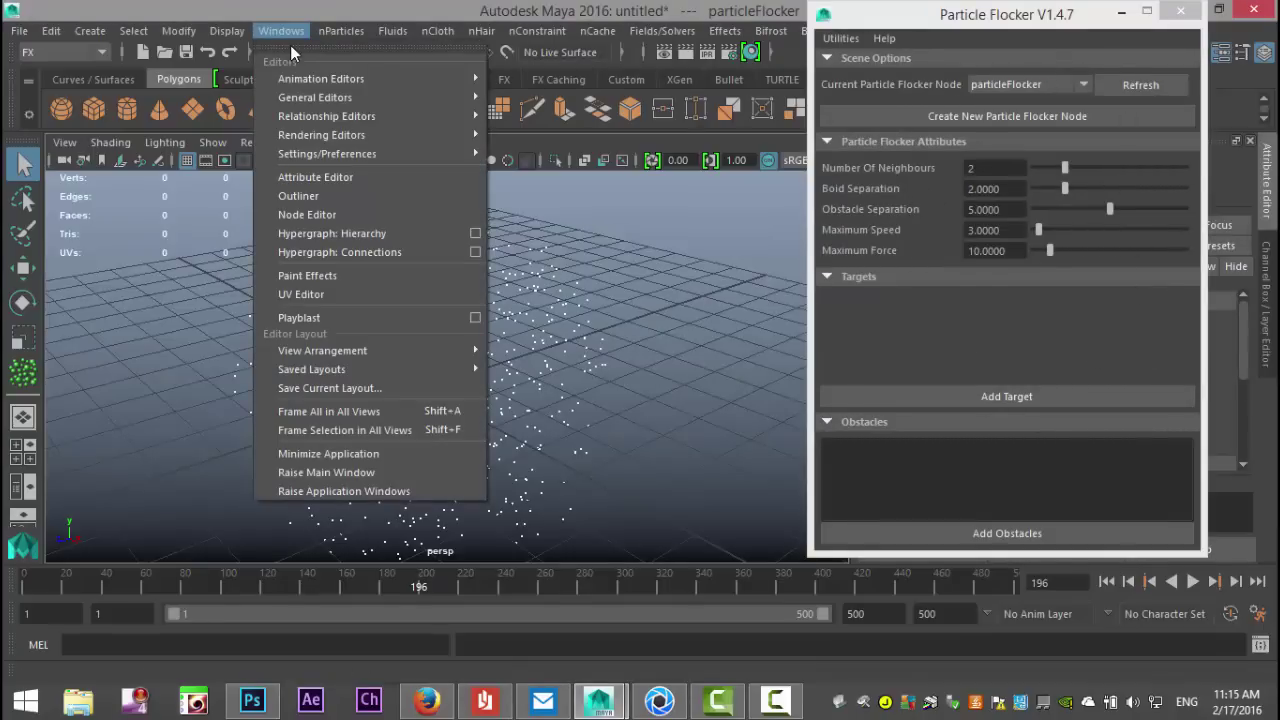
- Select particleFlocker and nParticle1 in the Outliner, apply Assign to Selected, then minimize the Outliner
click(323, 195)
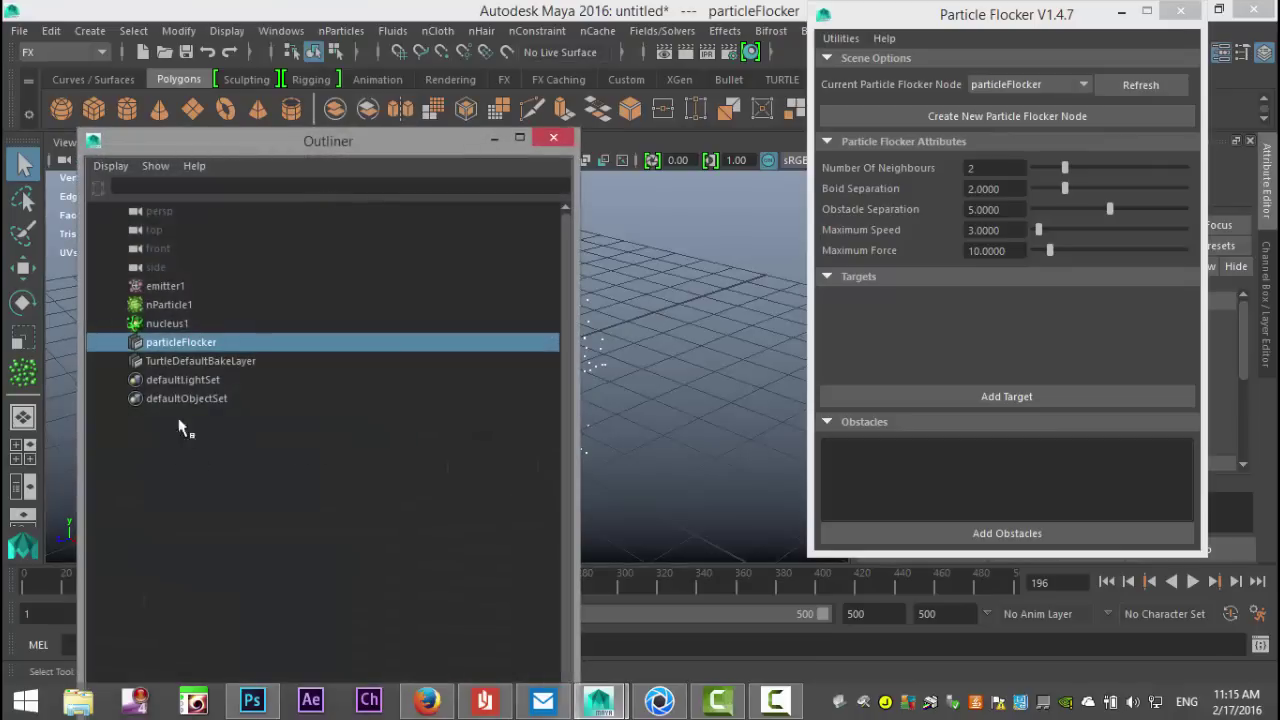
click(180, 307)
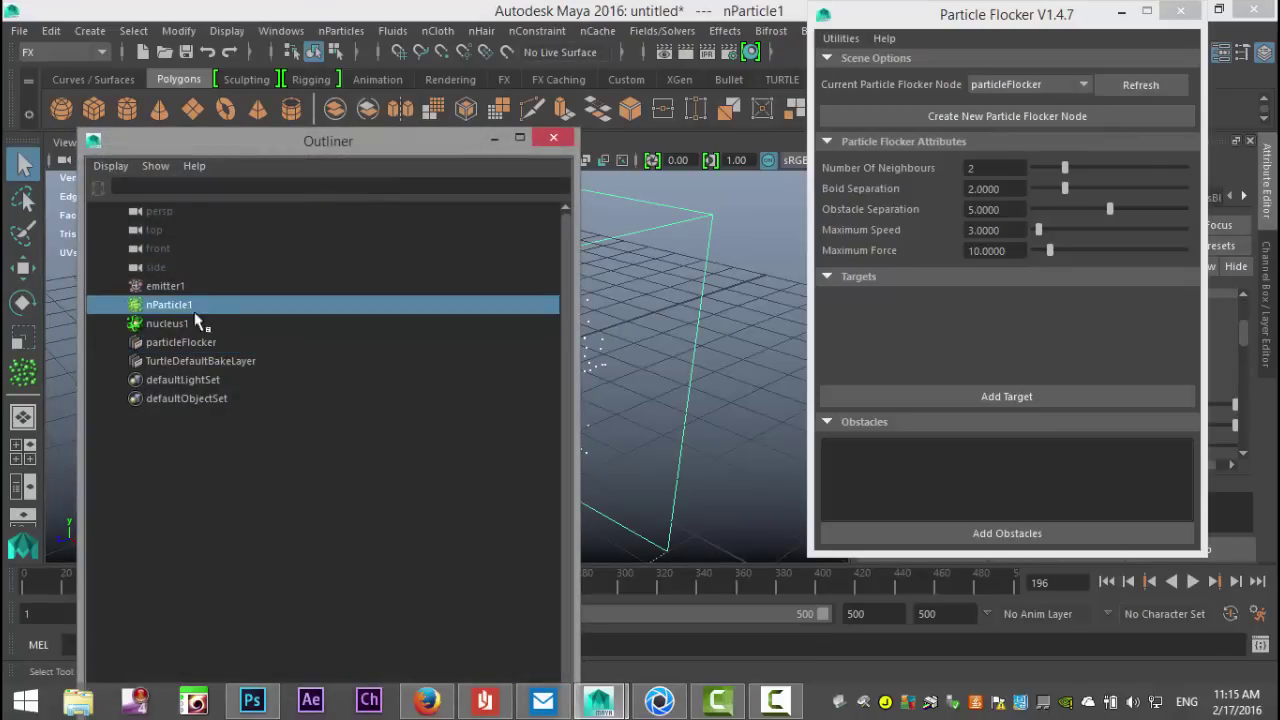
click(175, 344)
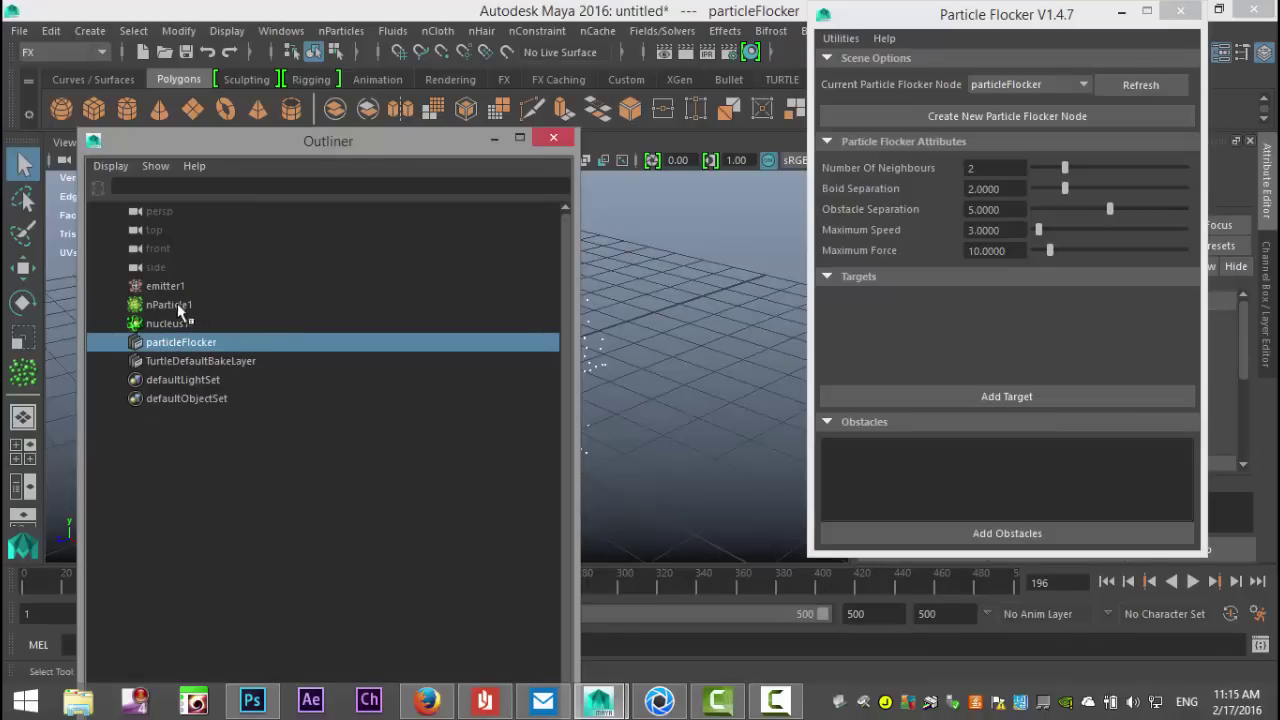
ctrl+click(176, 308)
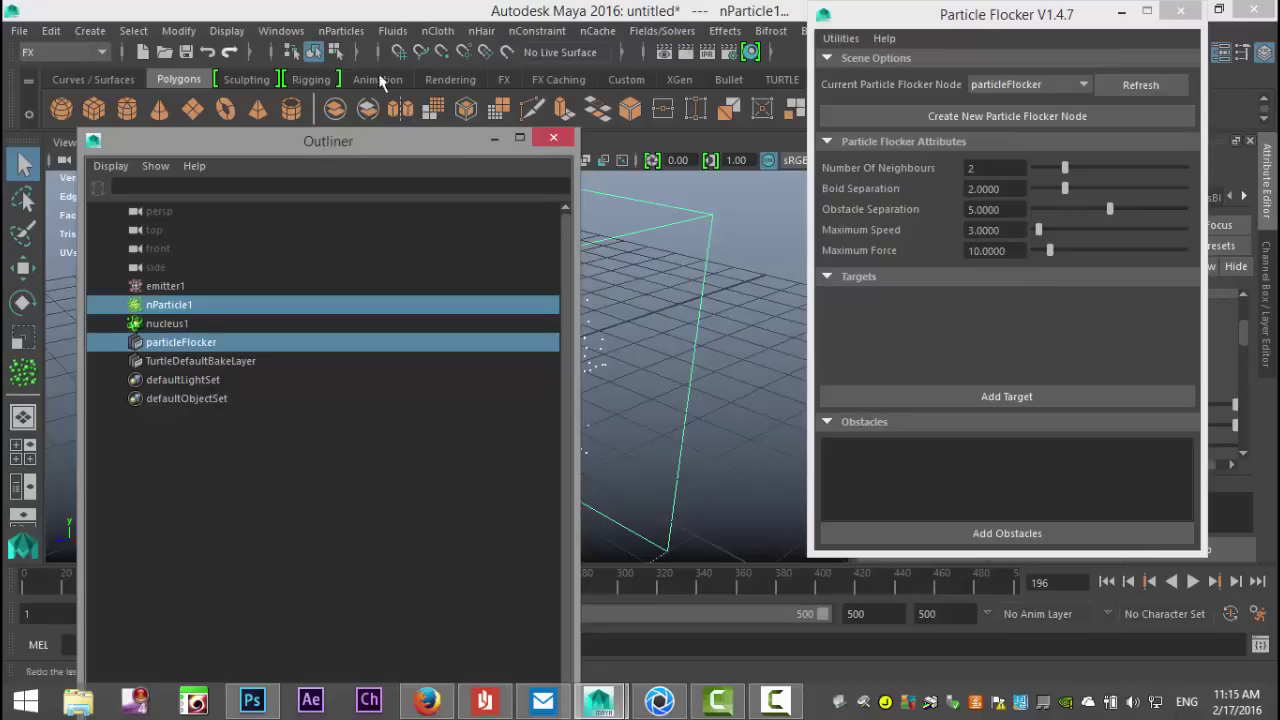
click(673, 30)
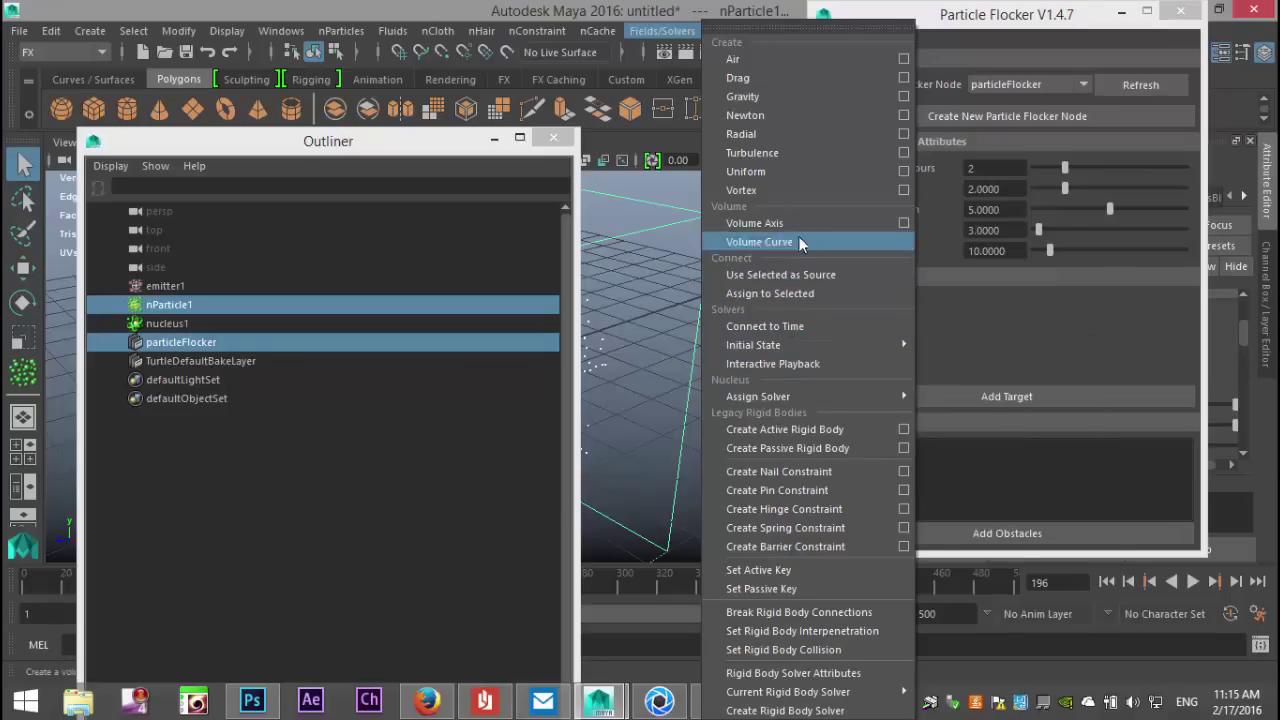
click(806, 294)
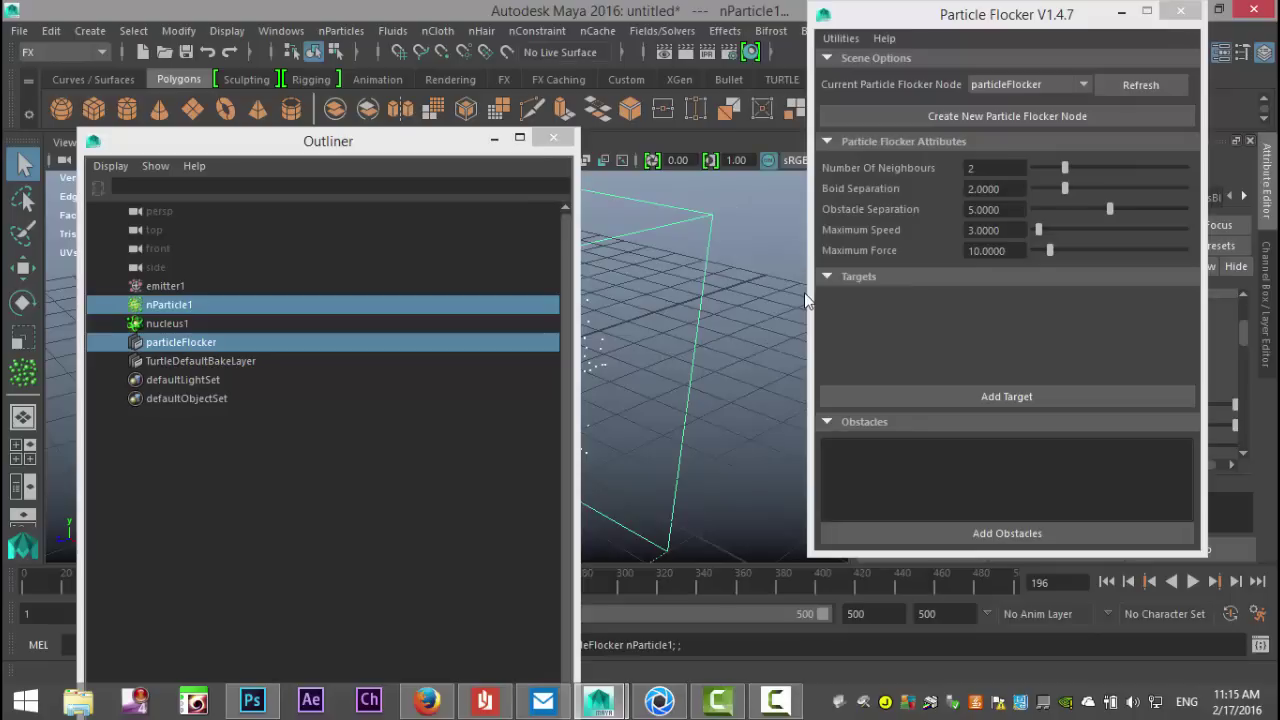
click(496, 139)
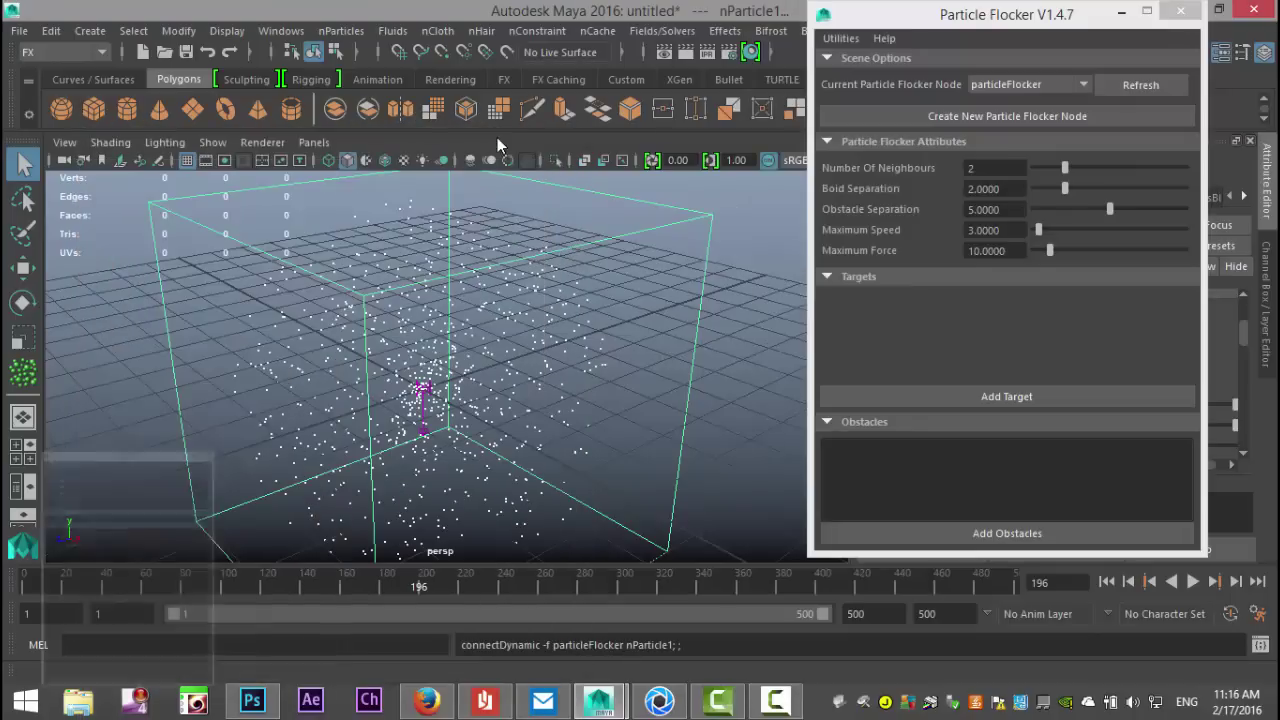
- Play the flocker-driven simulation through to frame 390
click(1118, 14)
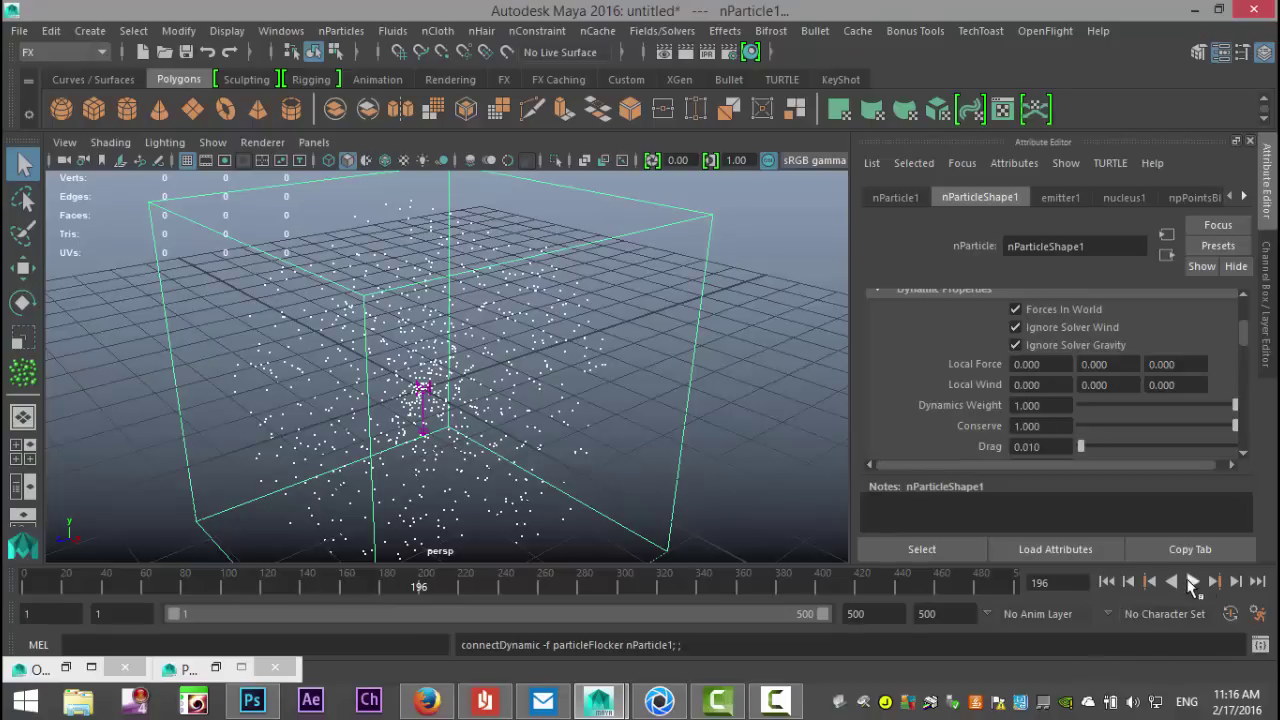
click(1191, 581)
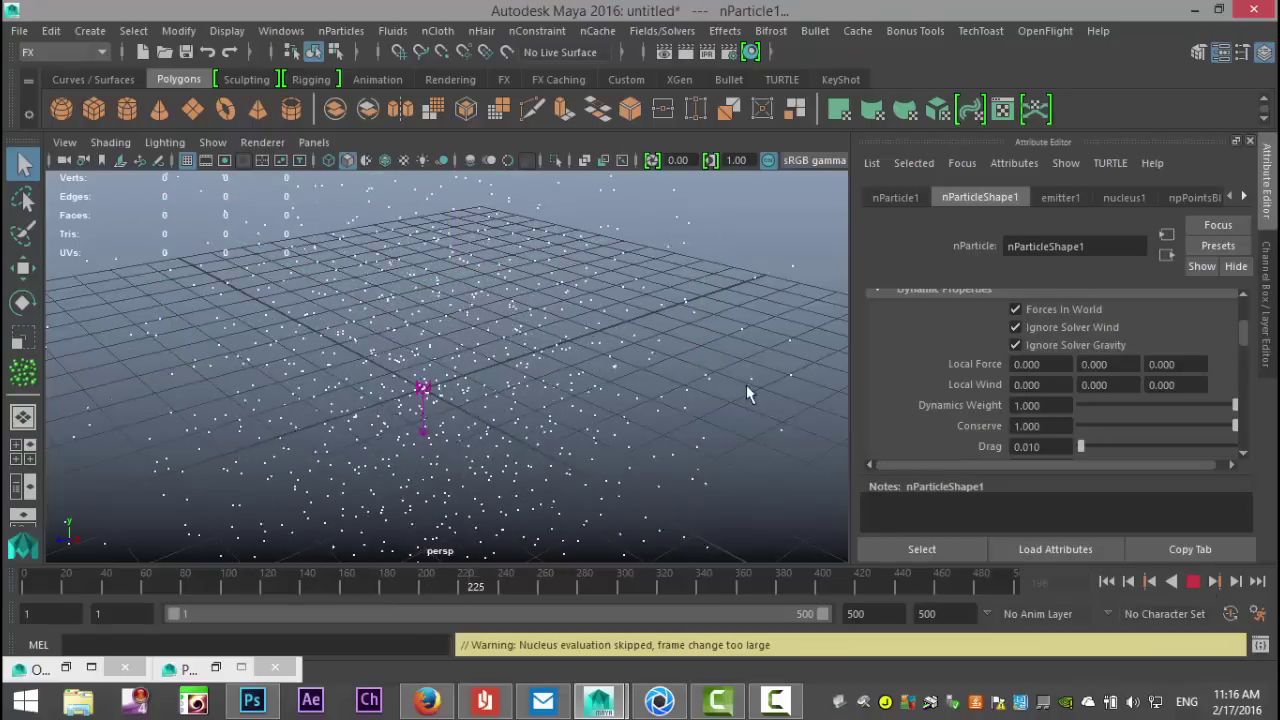
click(1192, 581)
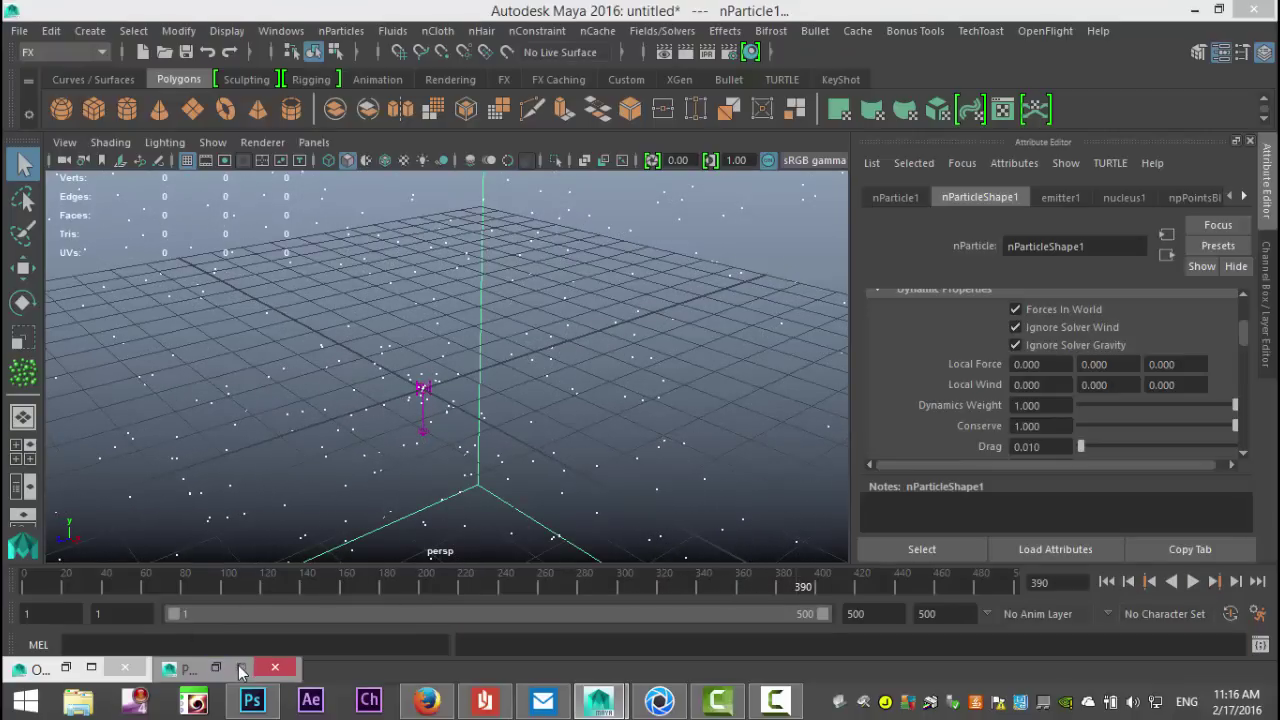
- Restore the Particle Flocker window and tumble the view around the particle swarm
click(92, 667)
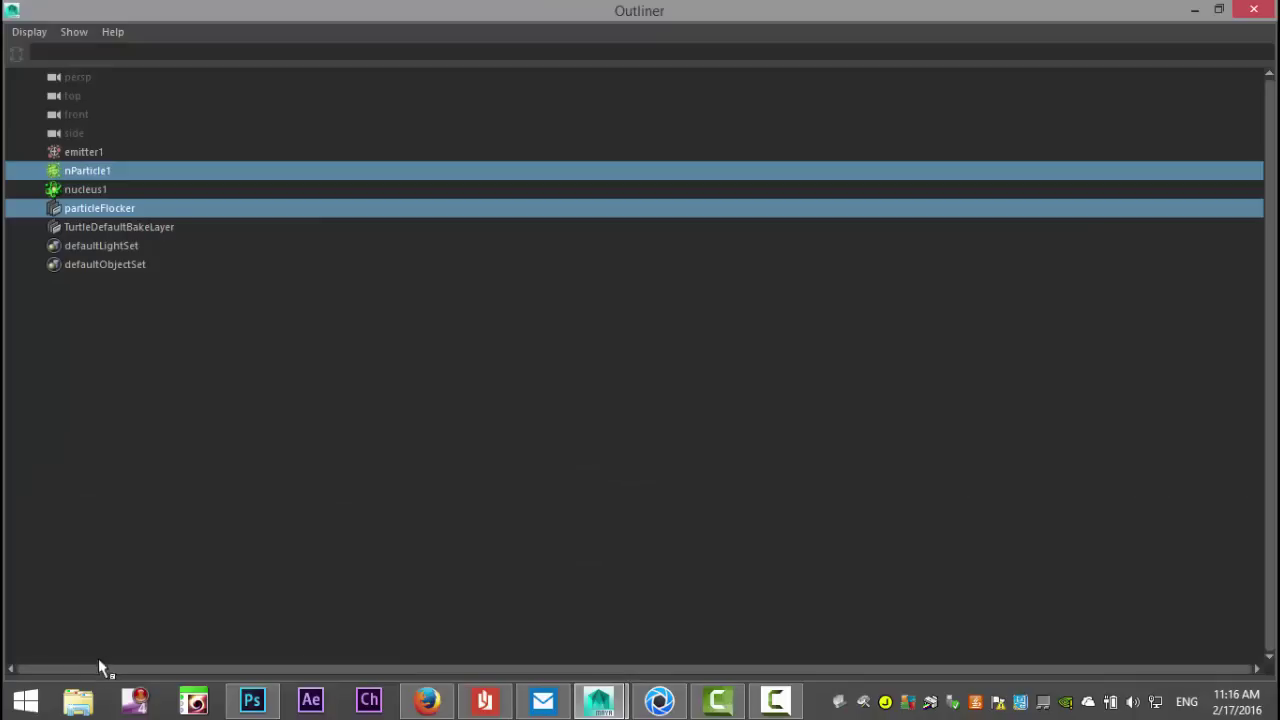
click(1194, 11)
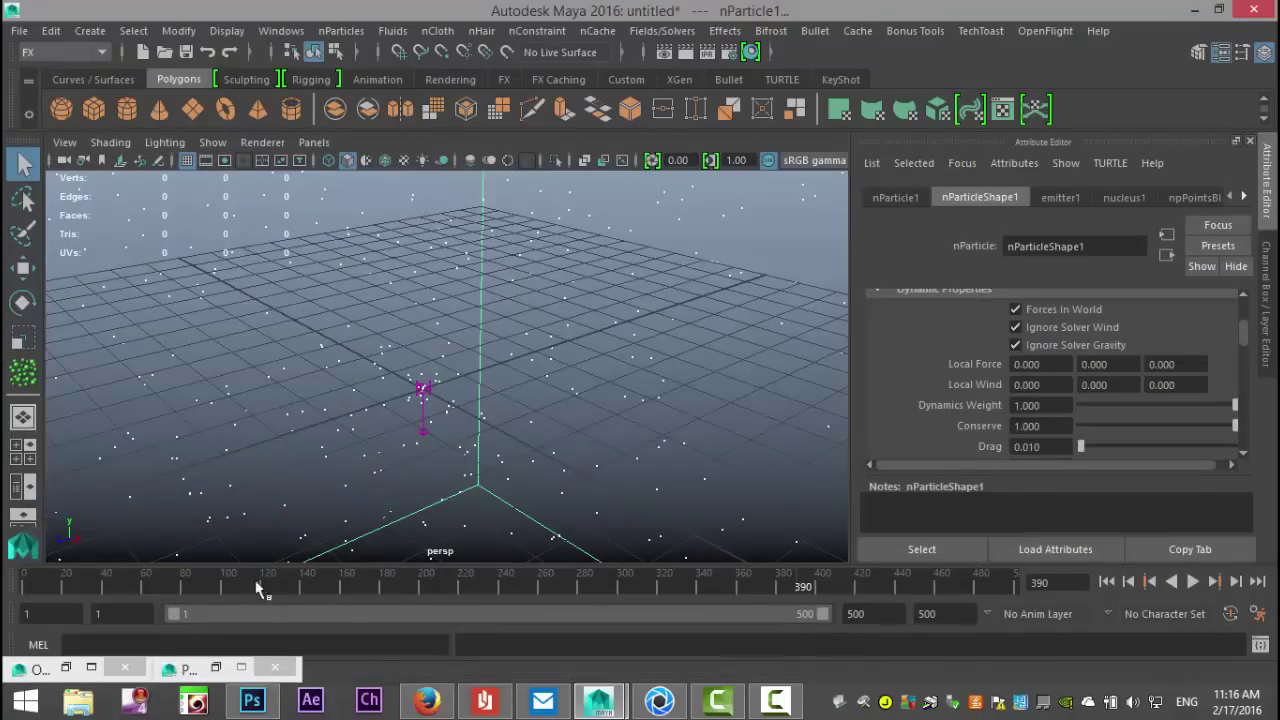
click(240, 669)
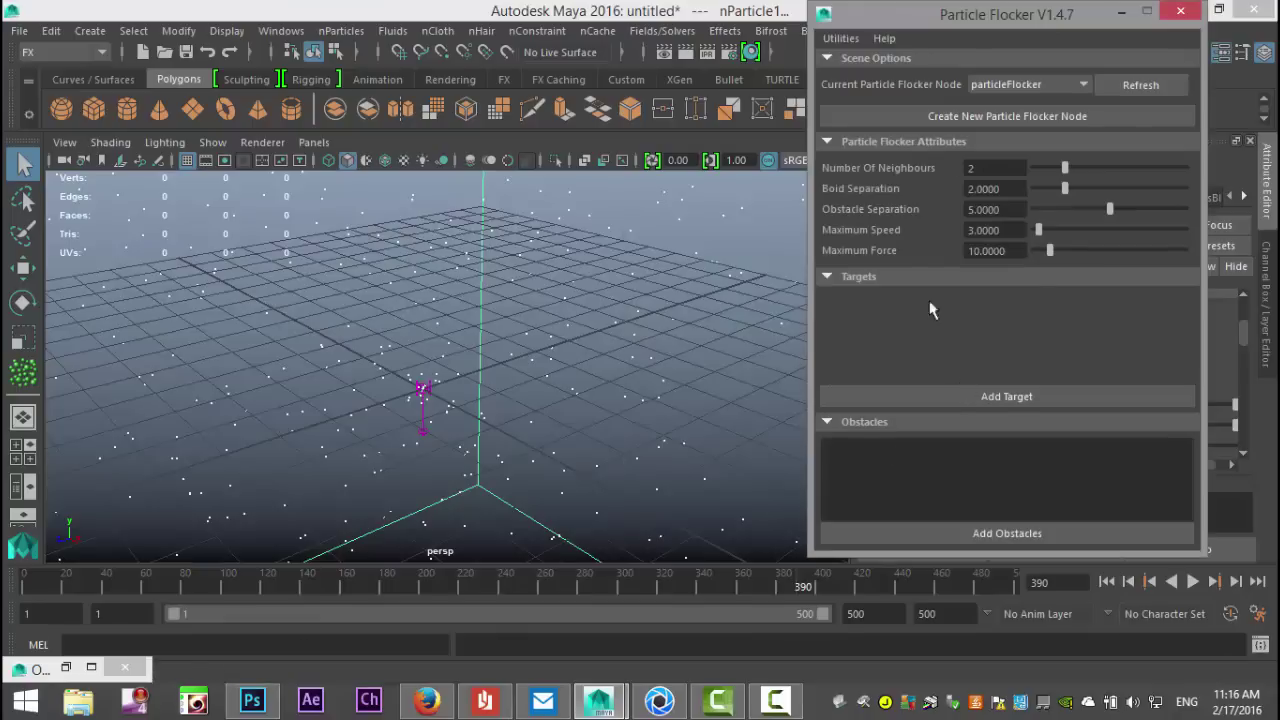
scroll(522, 381, down, 5)
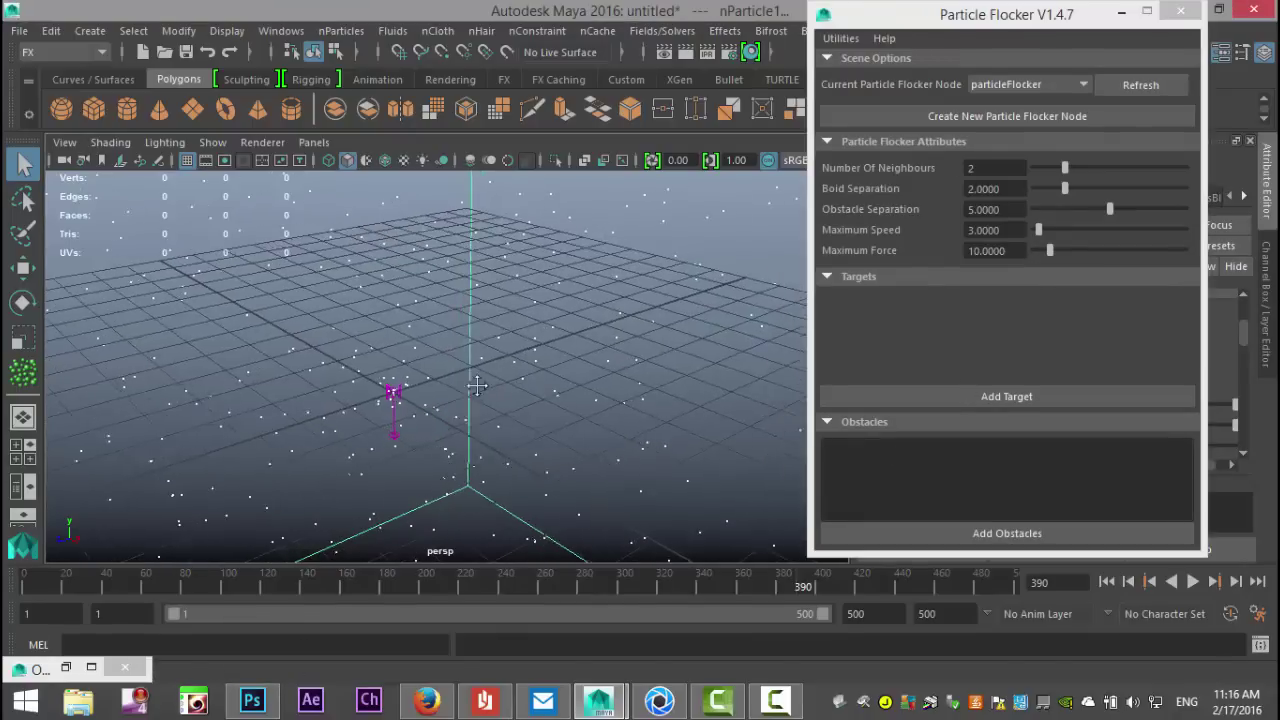
scroll(442, 368, down, 5)
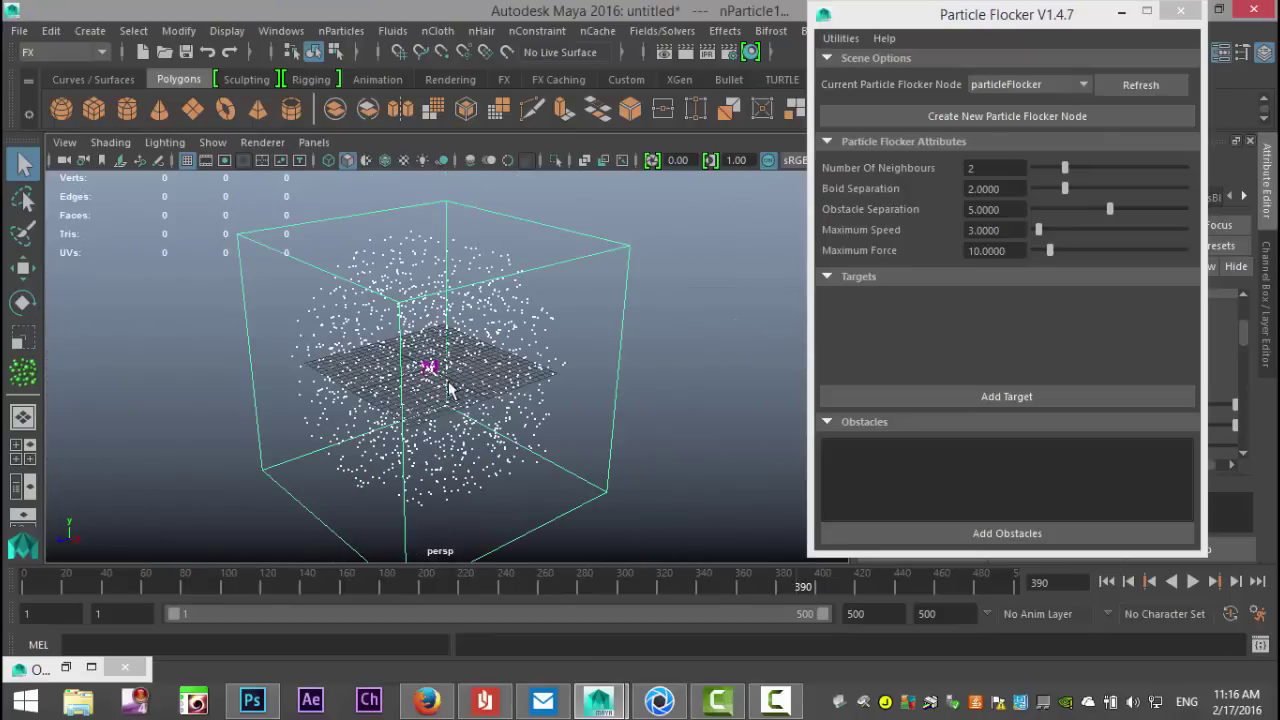
alt+drag(545, 453, 545, 449)
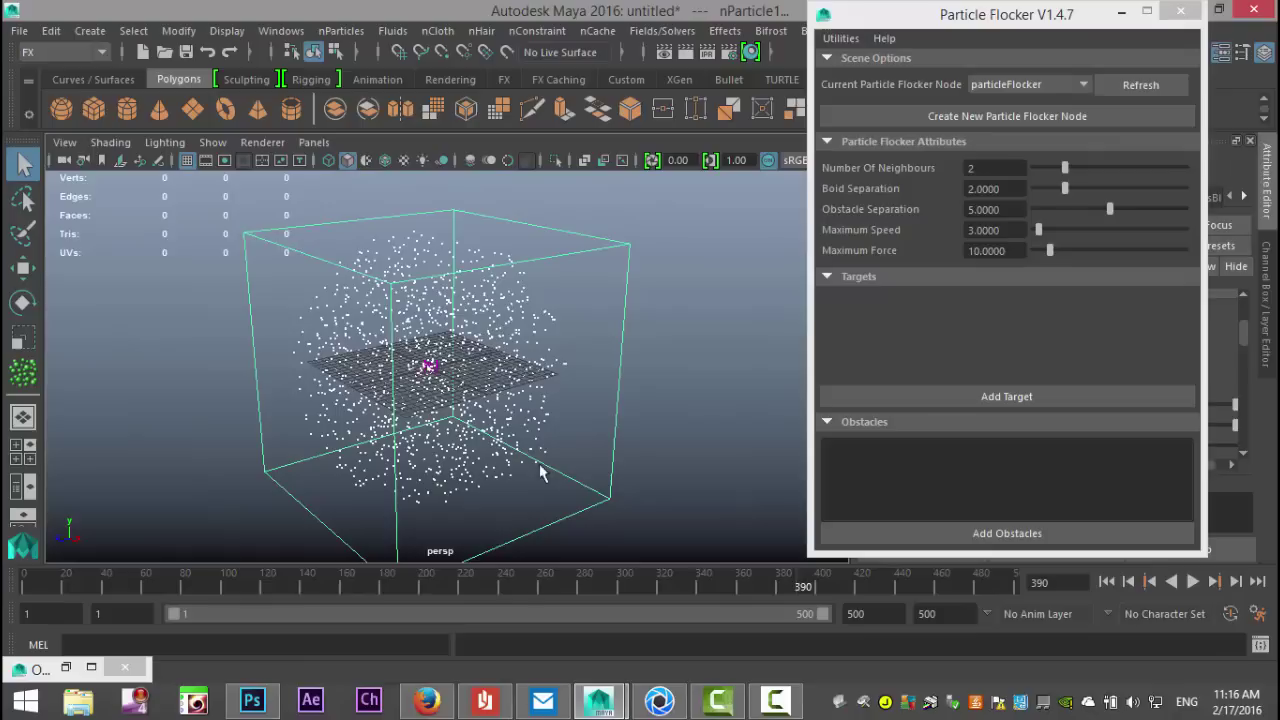
alt+drag(560, 476, 557, 476)
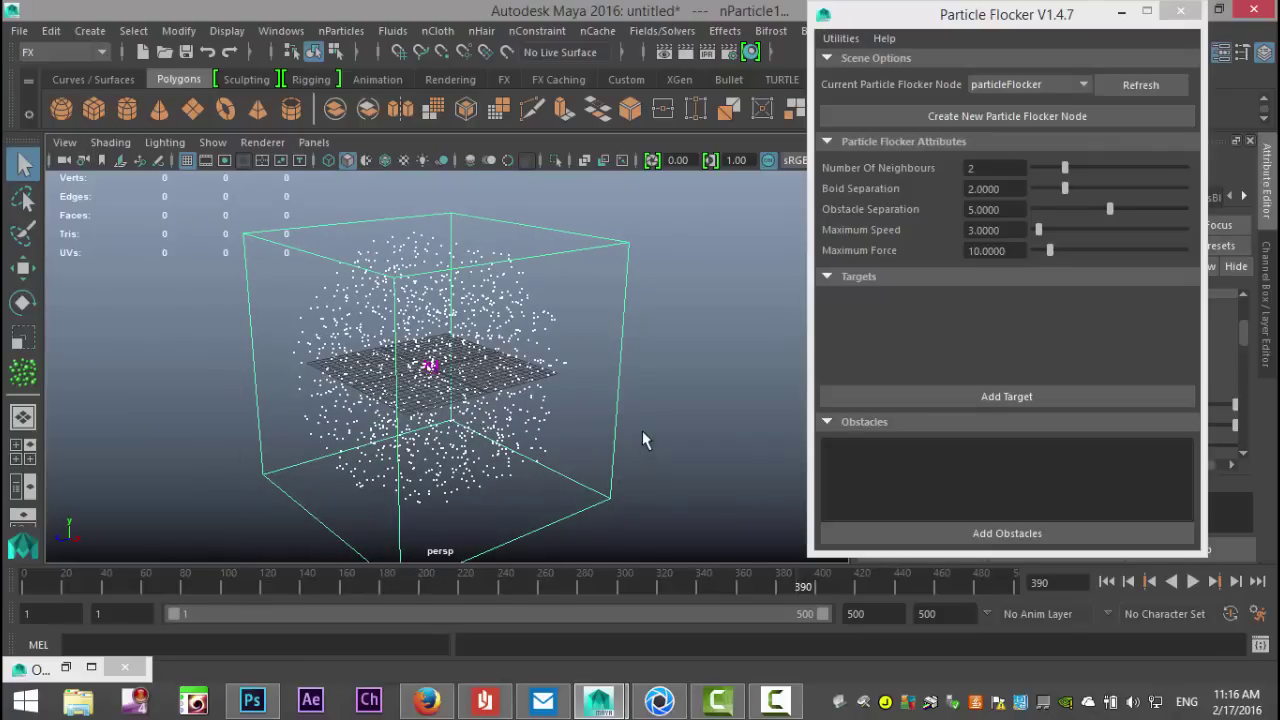
- With only particleFlocker selected, add PF_target as a Seek position target
click(1012, 396)
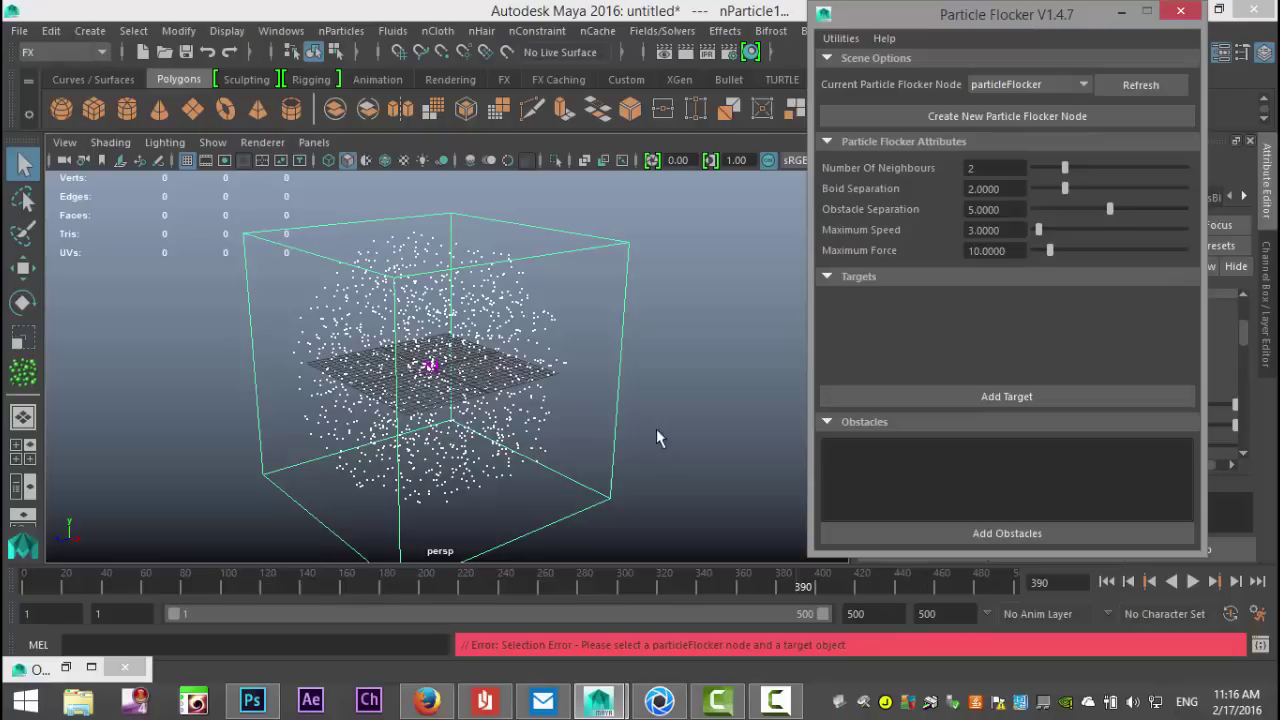
click(313, 40)
click(320, 194)
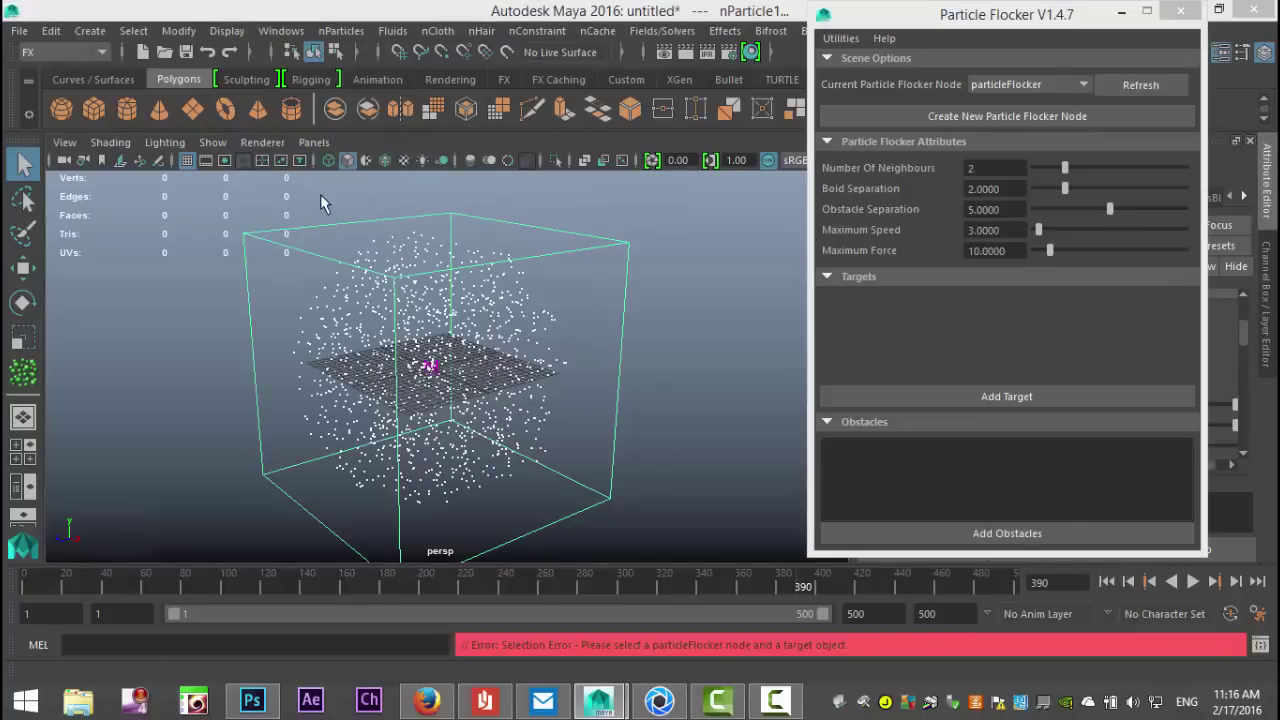
click(184, 346)
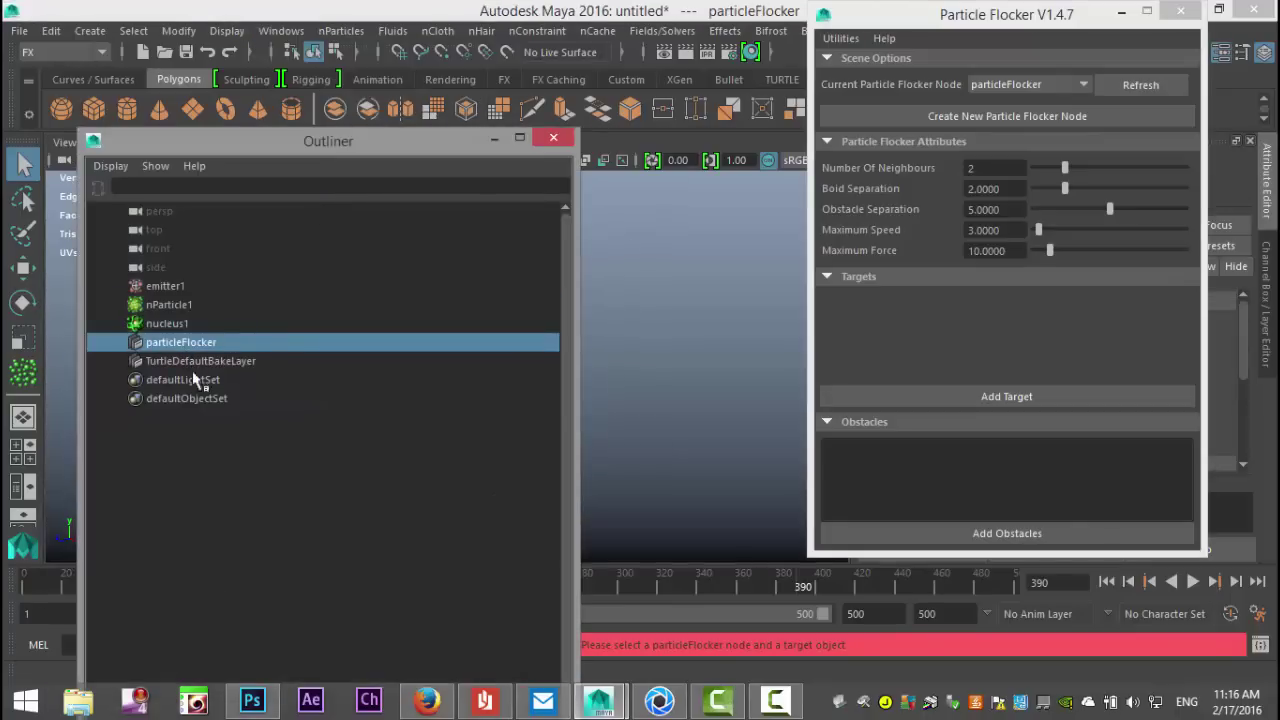
click(1025, 398)
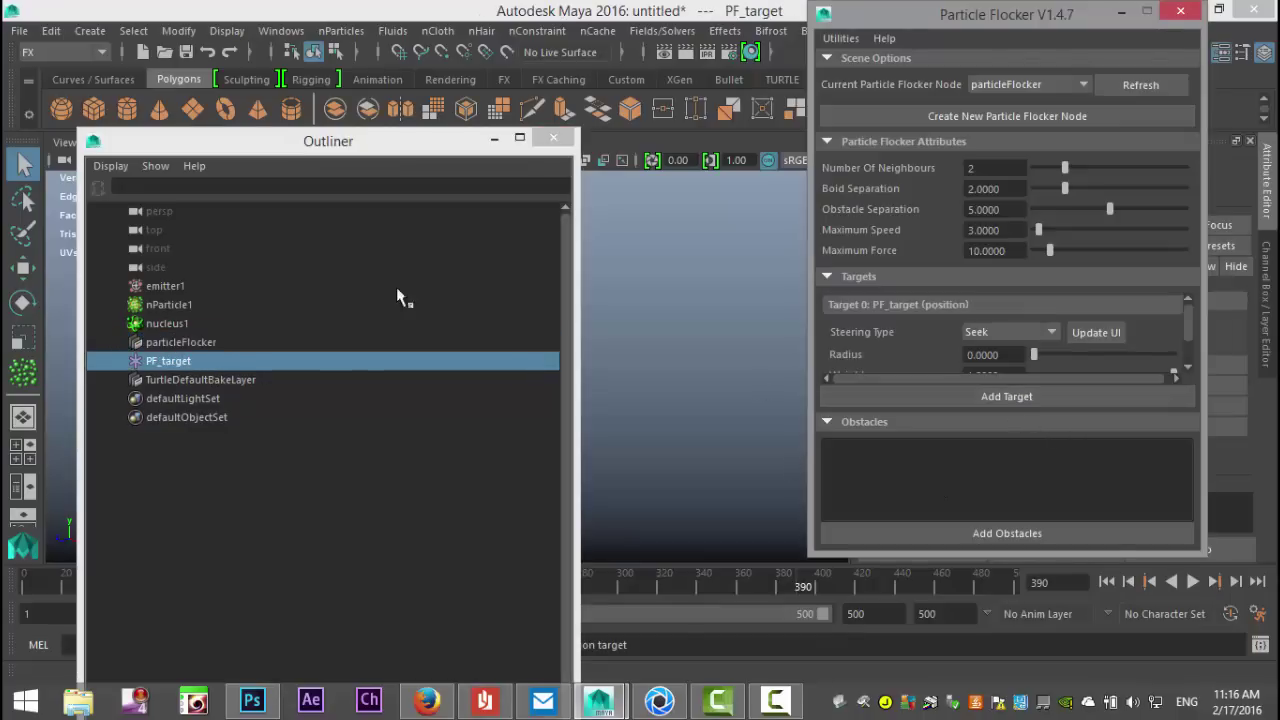
click(494, 139)
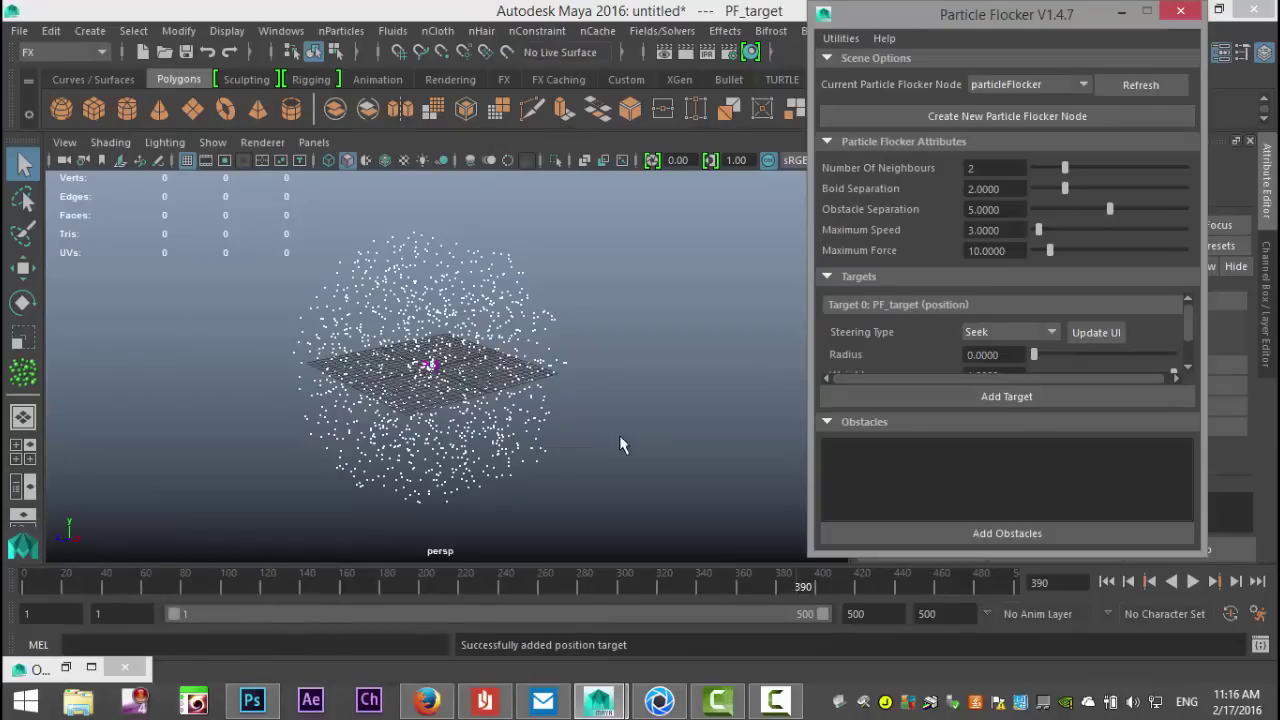
- Replay the simulation from frame 1, stop at frame 235, and orbit to a top-down view
click(1106, 581)
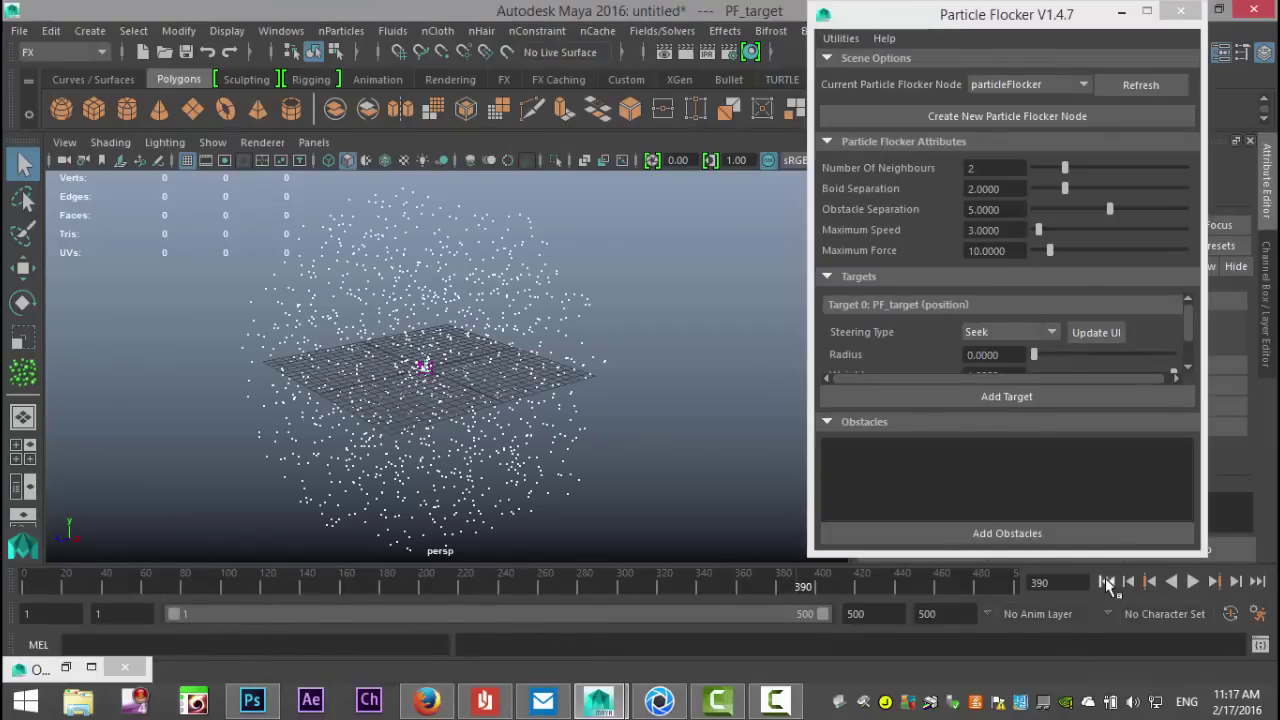
click(1192, 581)
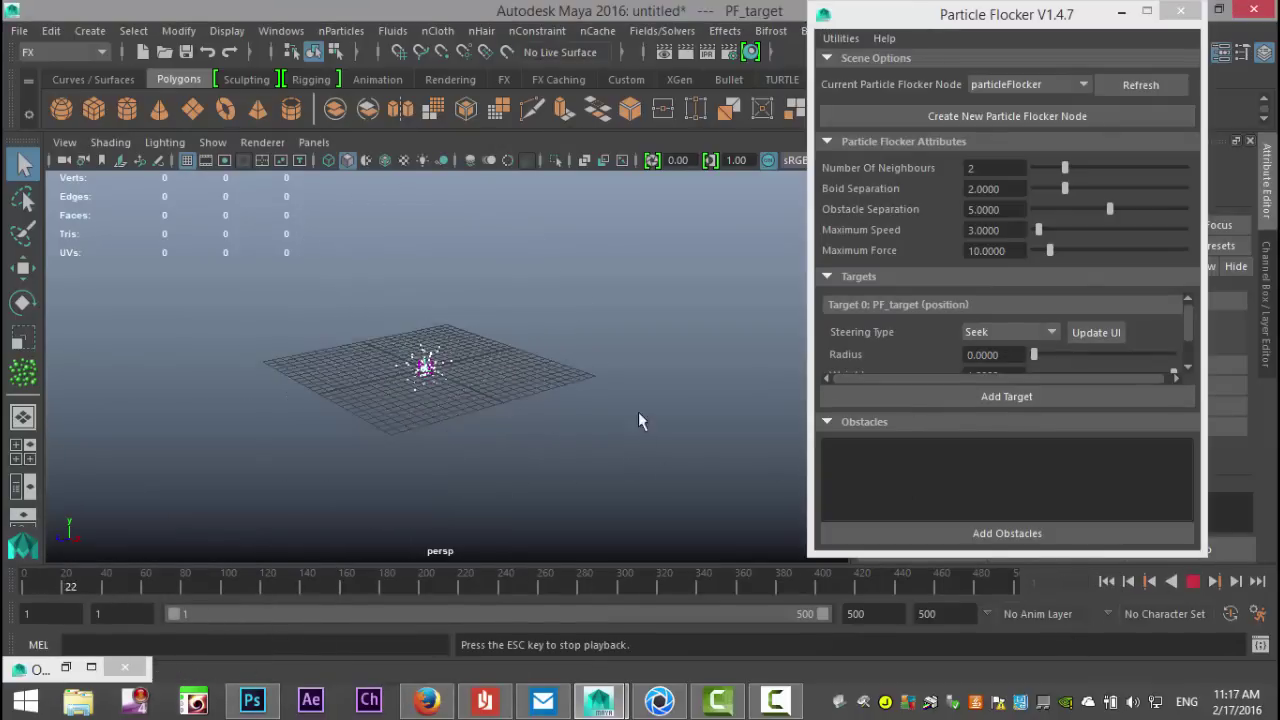
scroll(630, 440, up, 4)
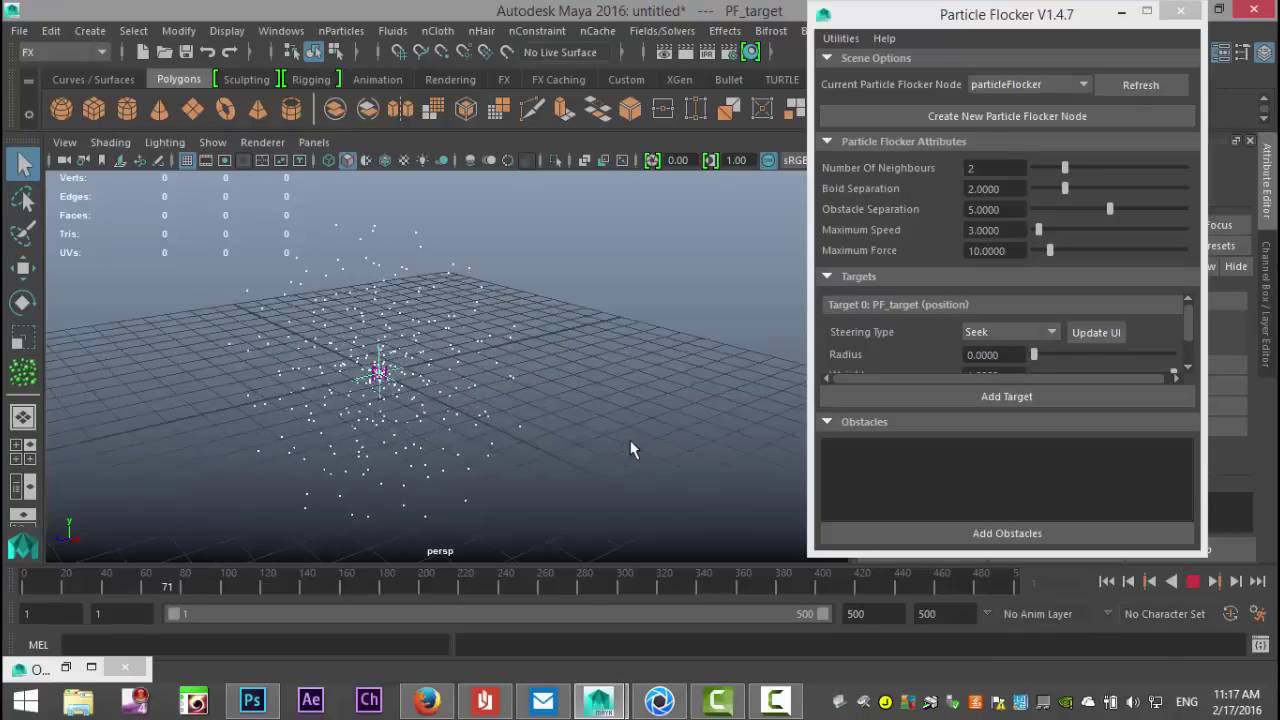
scroll(630, 449, up, 2)
alt+middle_drag(609, 449, 561, 419)
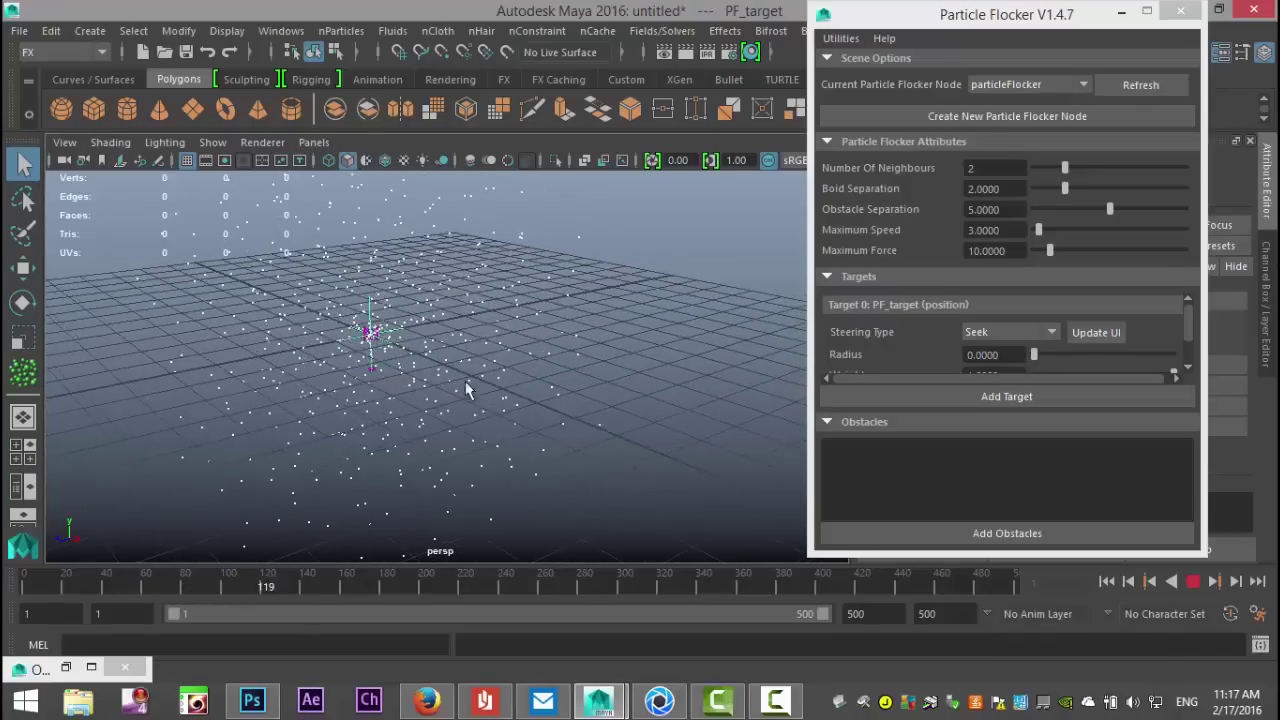
key(w)
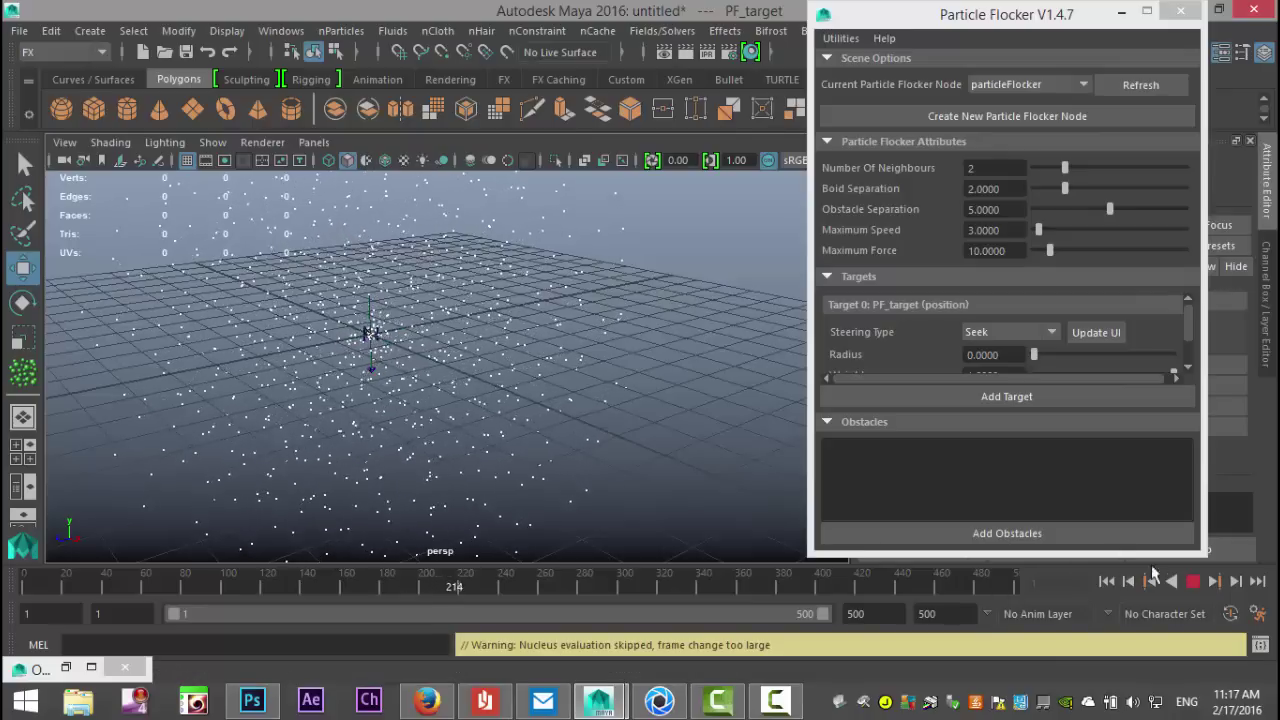
click(1192, 581)
click(376, 394)
alt+drag(376, 394, 290, 280)
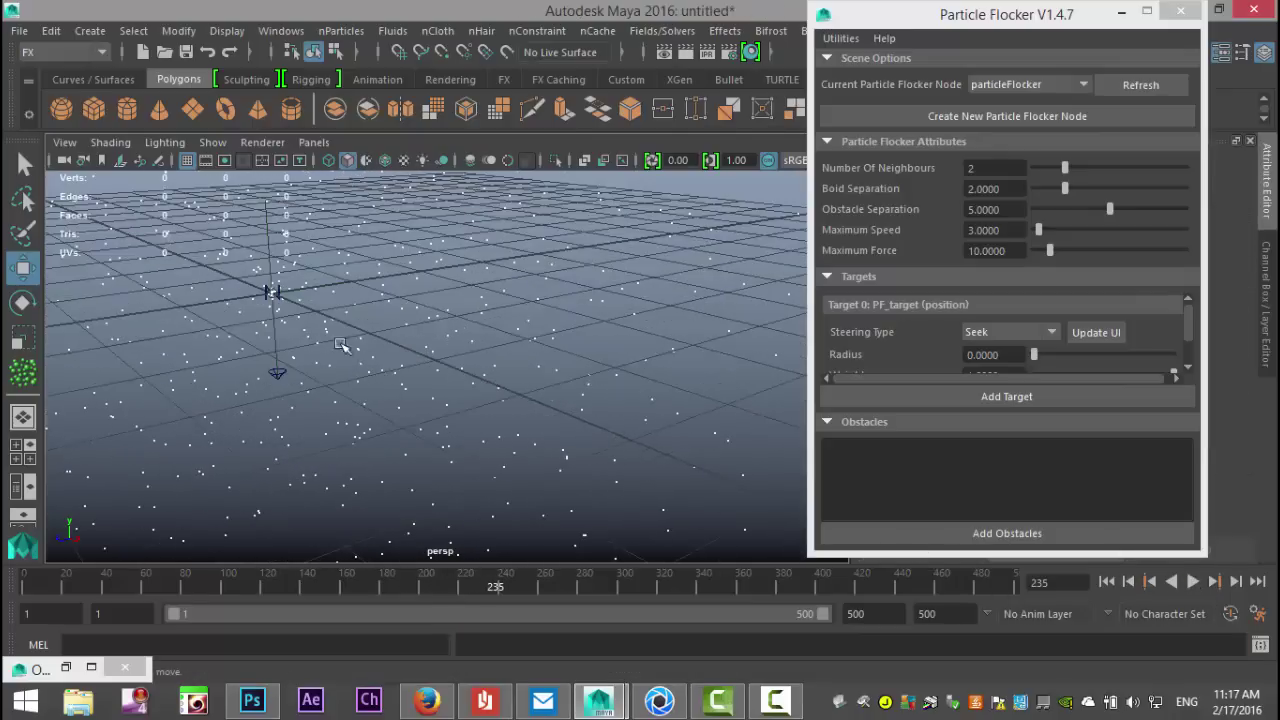
alt+drag(338, 320, 420, 330)
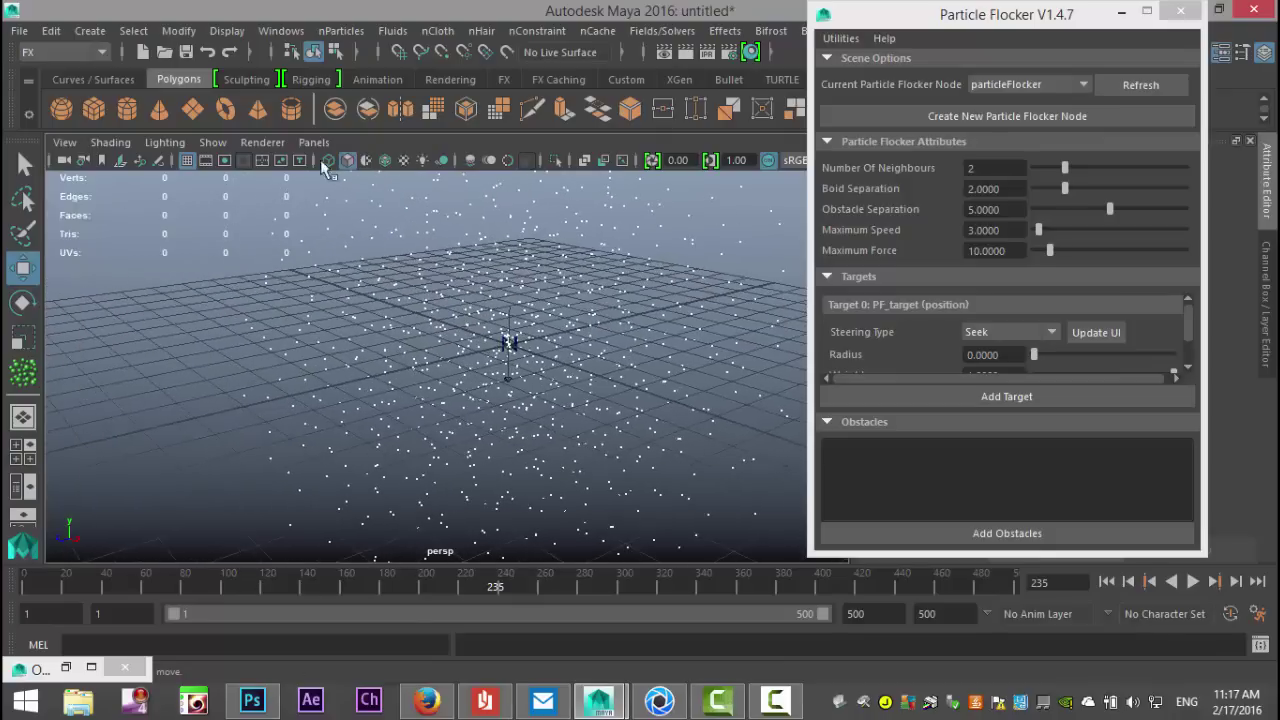
- Select PF_target and move it along X past the right edge of the grid
click(287, 38)
click(300, 196)
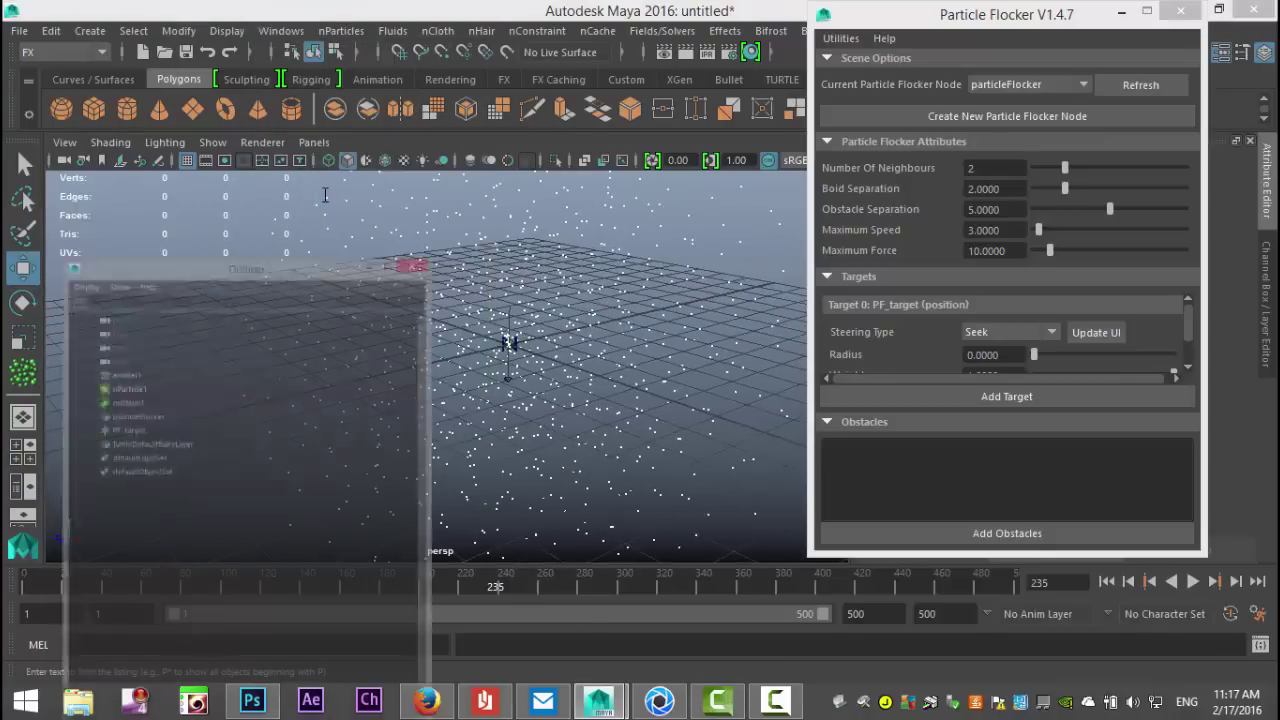
click(168, 361)
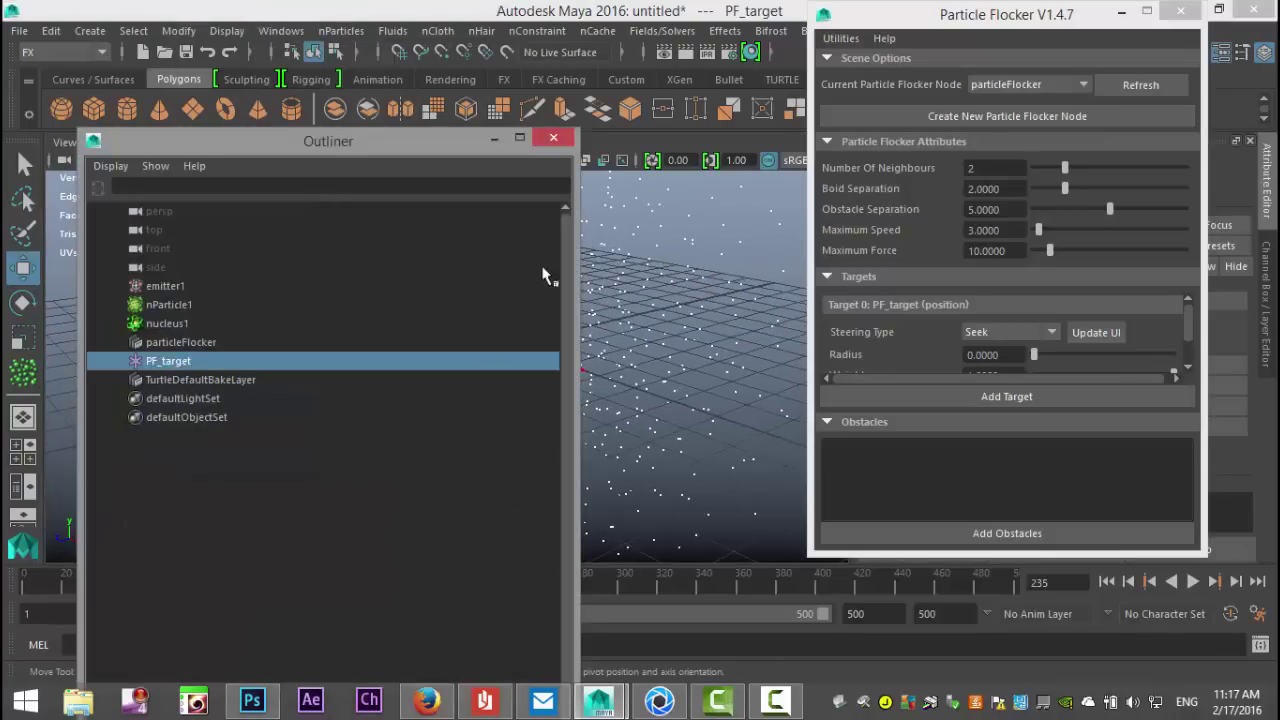
click(494, 140)
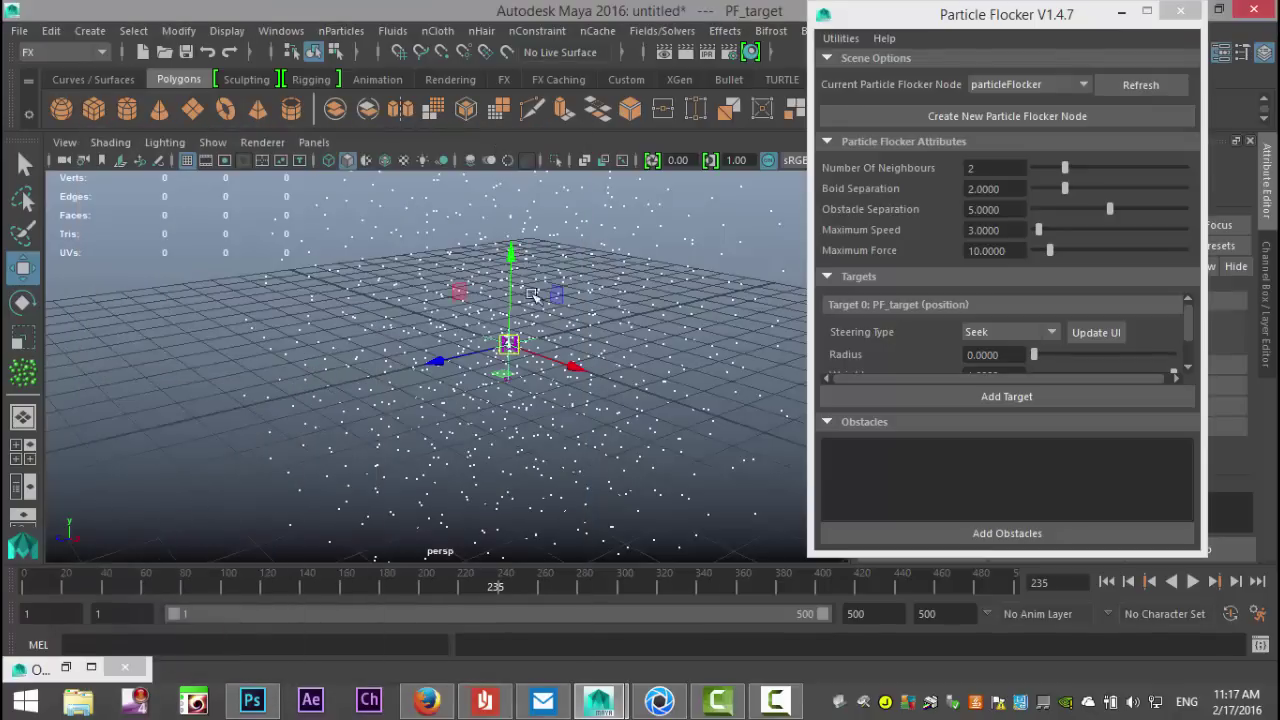
drag(575, 369, 740, 440)
alt+right_drag(740, 440, 608, 418)
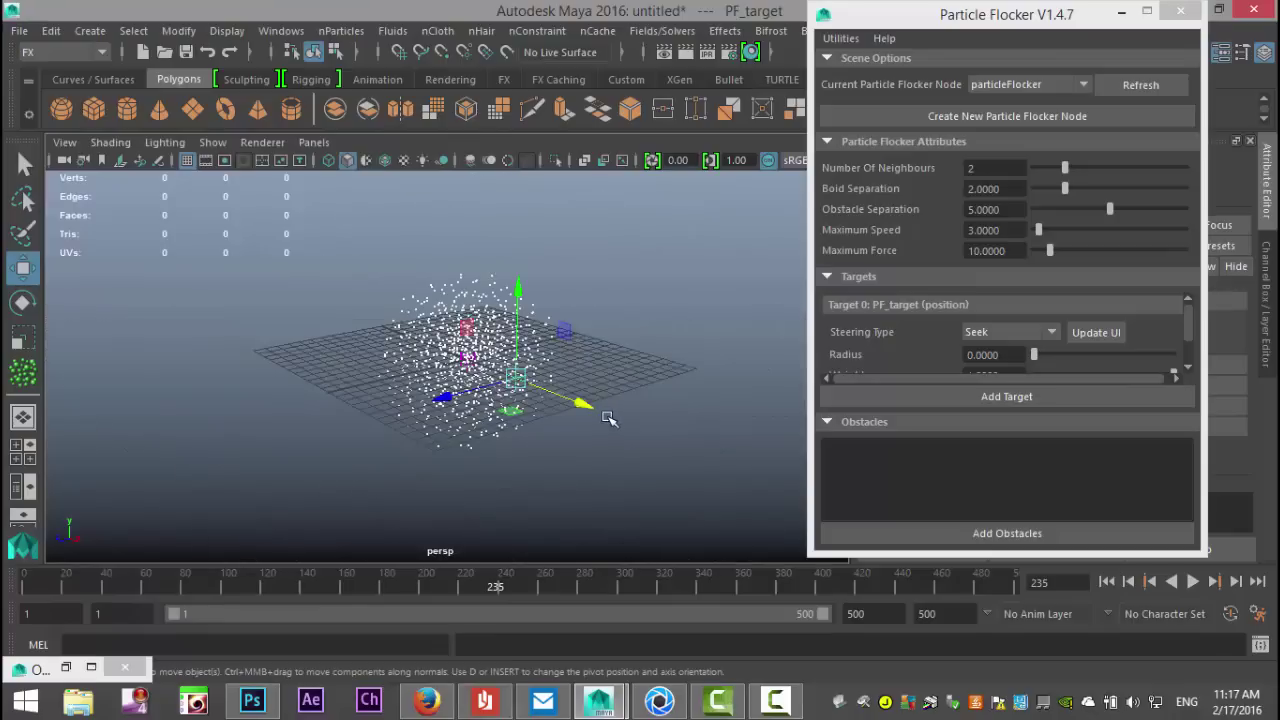
drag(590, 407, 757, 497)
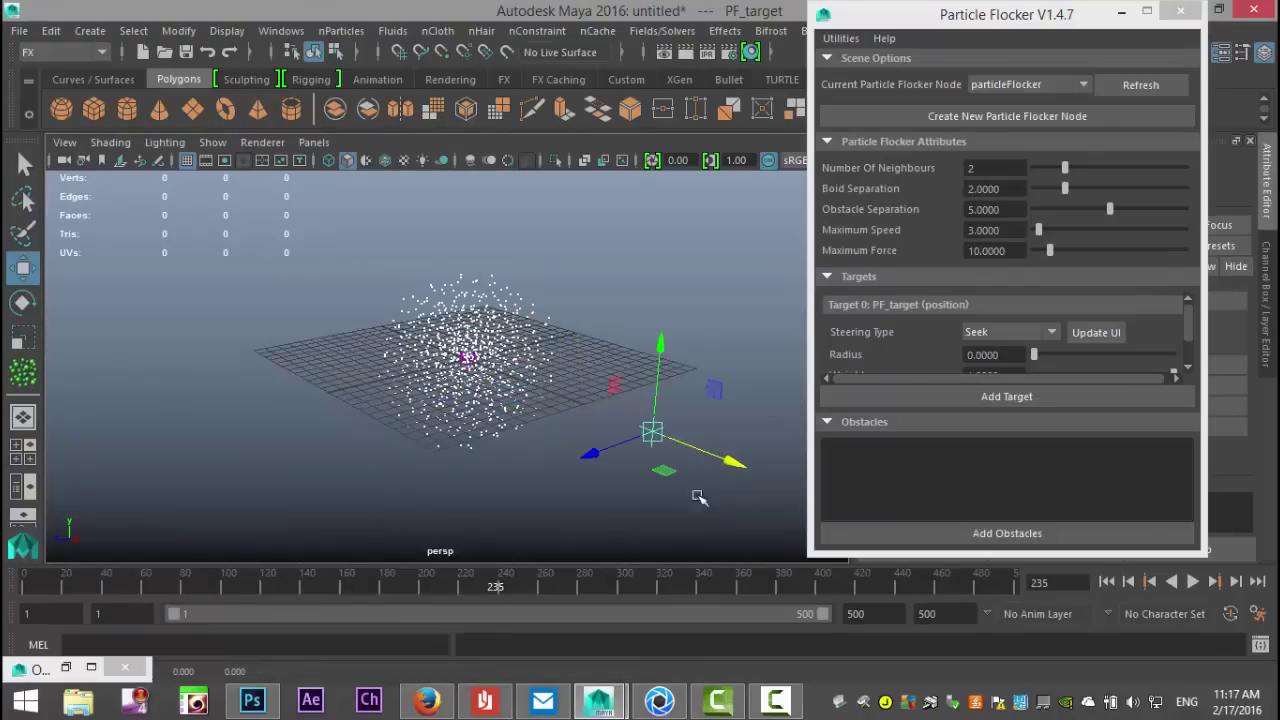
- Play the simulation and orbit the view as particles stream toward PF_target
click(1193, 582)
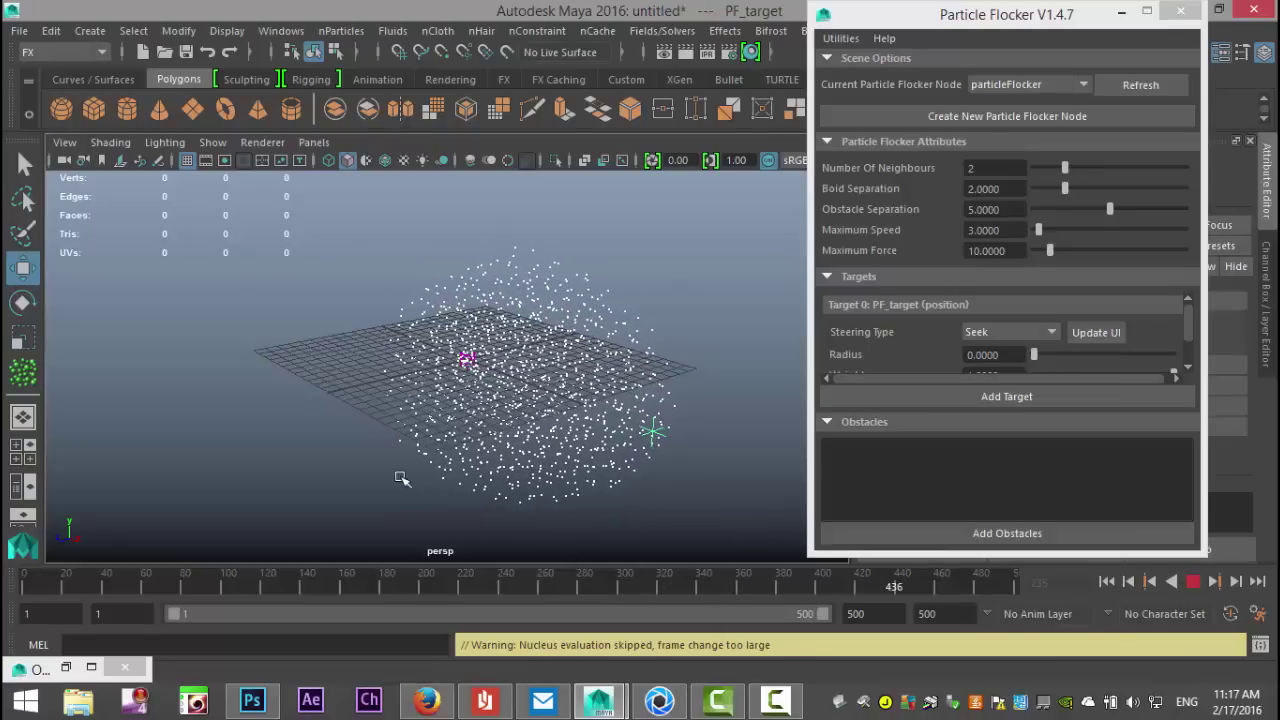
alt+drag(393, 460, 316, 491)
alt+drag(566, 491, 534, 480)
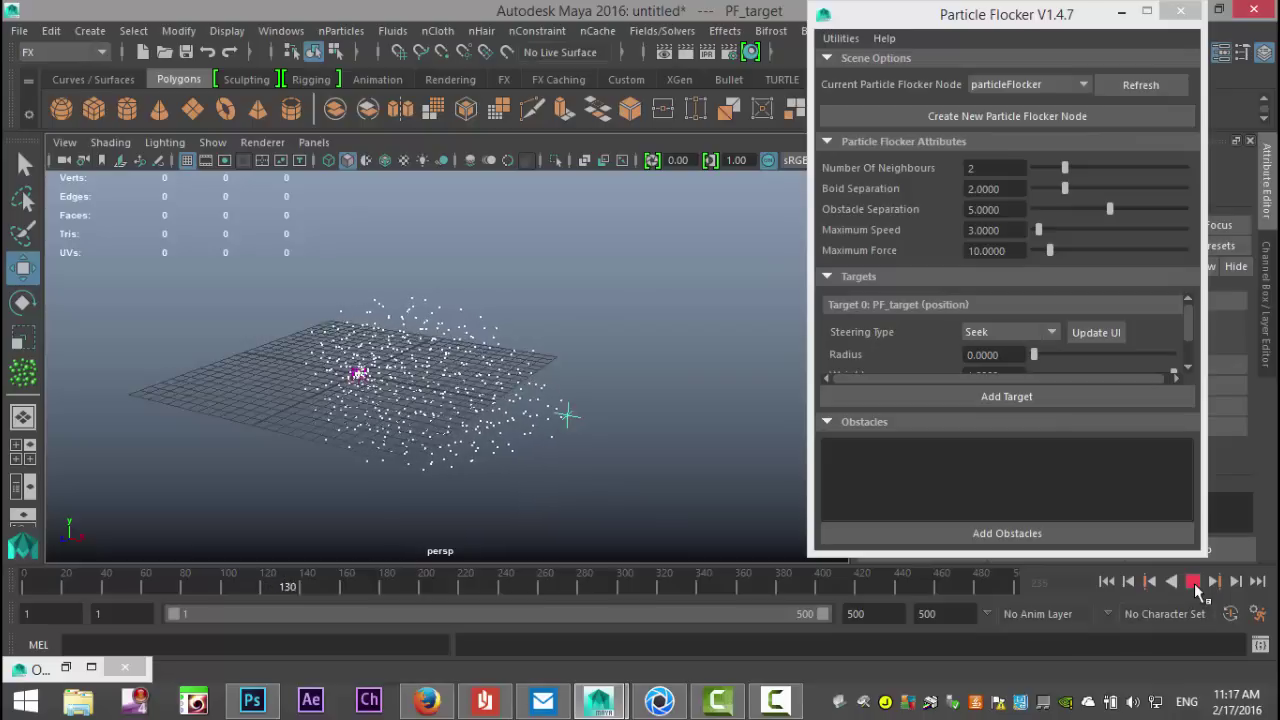
click(1193, 581)
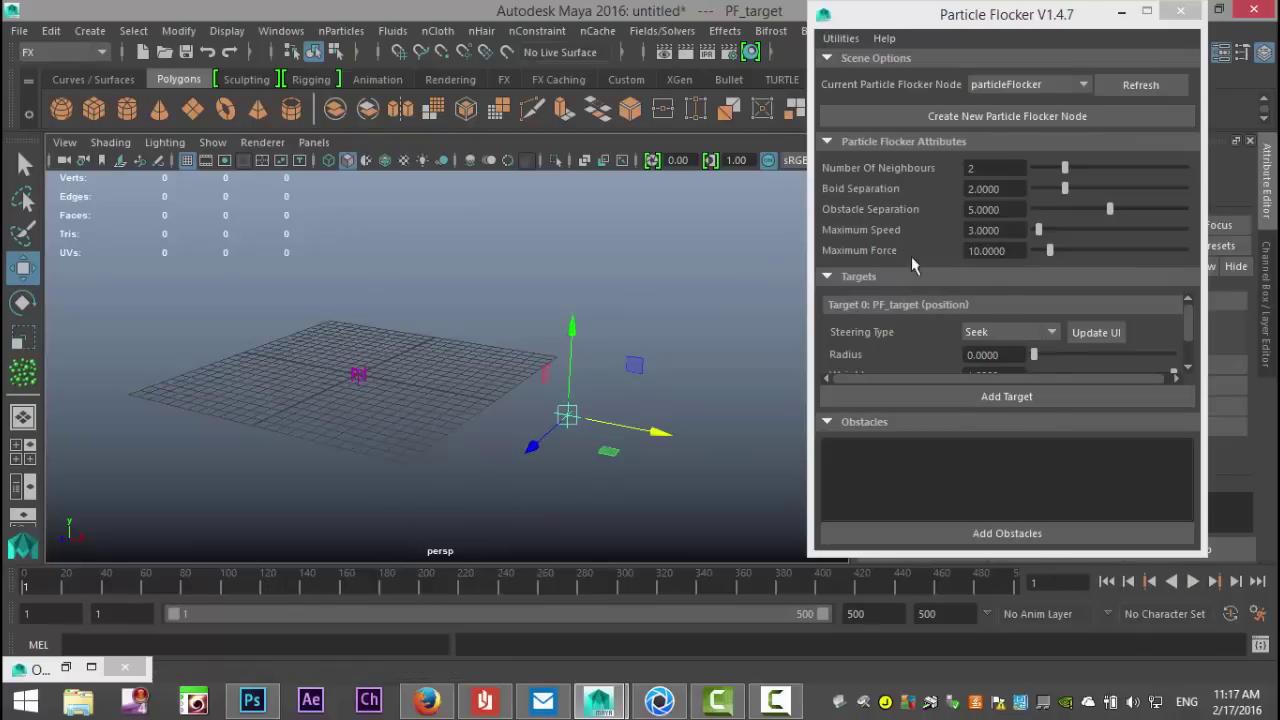
click(1192, 581)
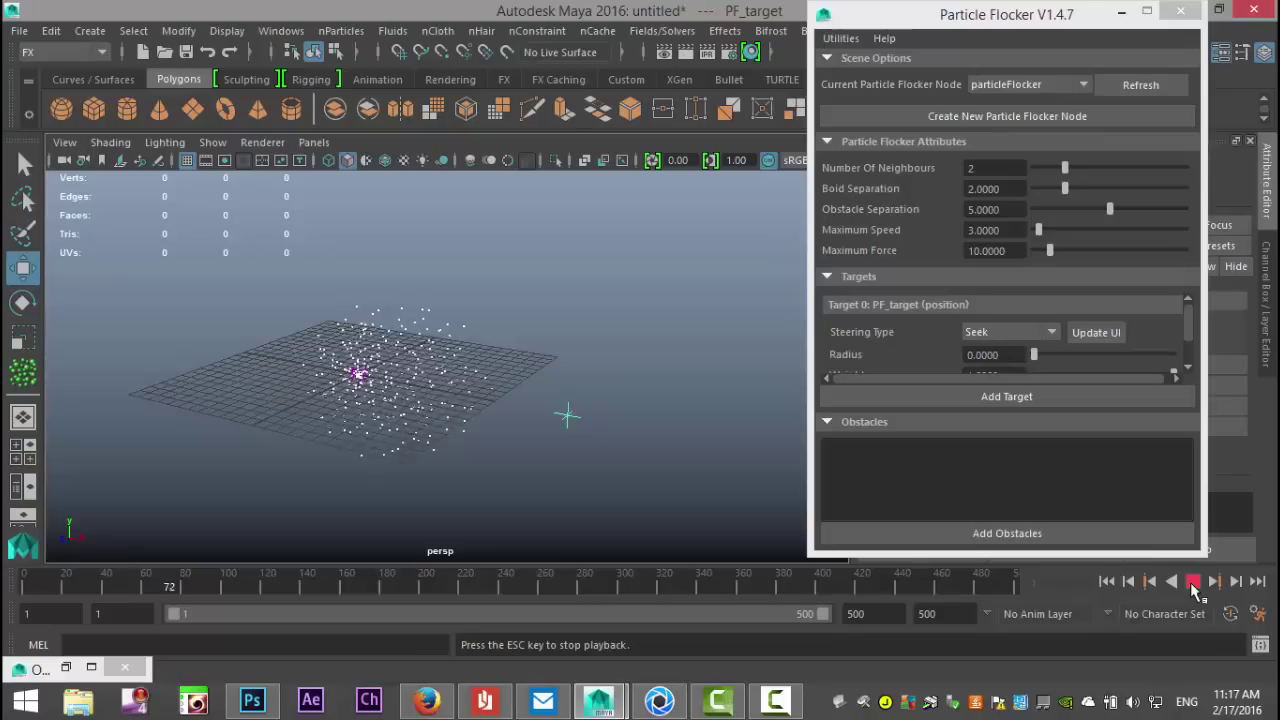
click(1192, 581)
scroll(453, 462, up, 3)
scroll(453, 462, up, 3)
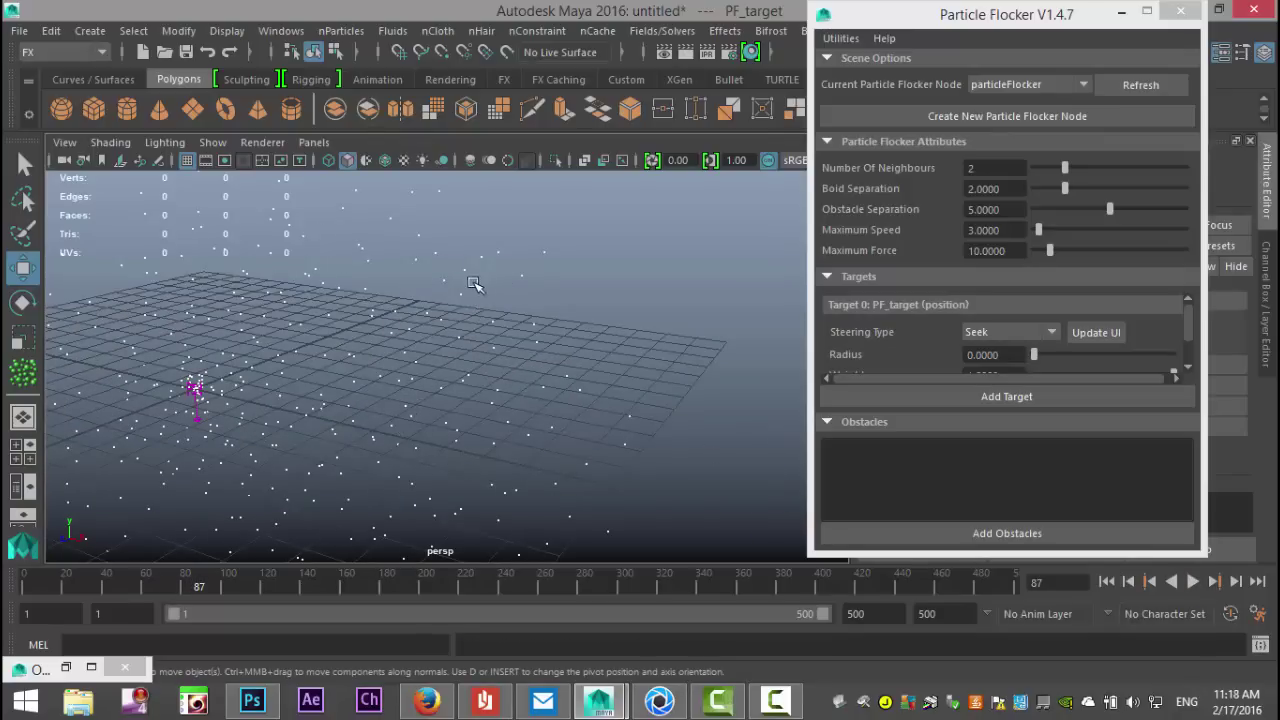
scroll(430, 328, down, 3)
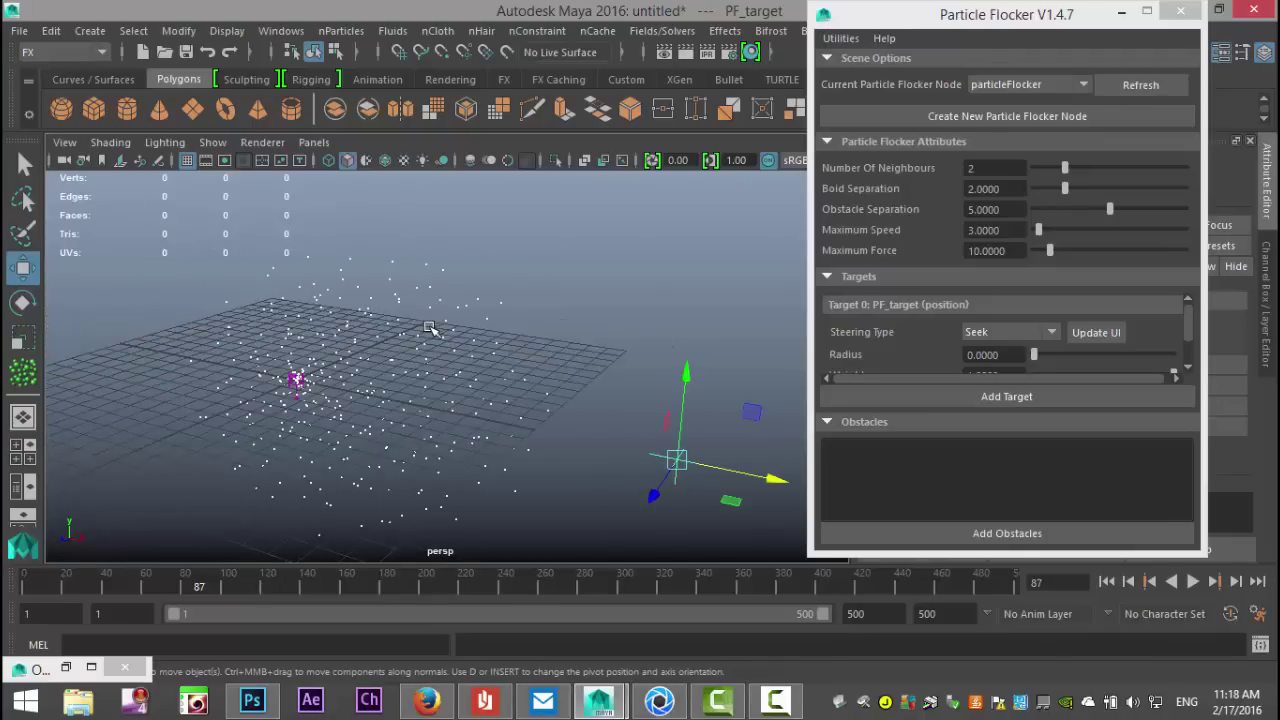
scroll(430, 328, down, 3)
scroll(428, 423, up, 2)
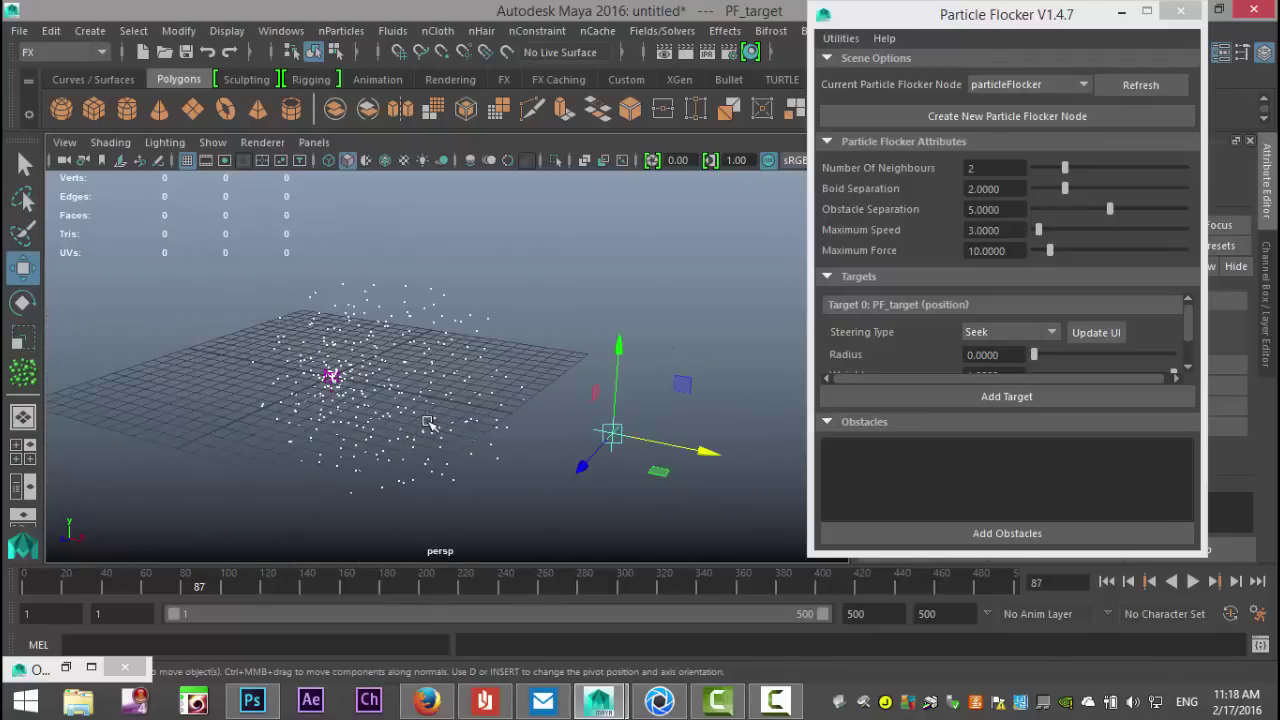
scroll(428, 423, up, 3)
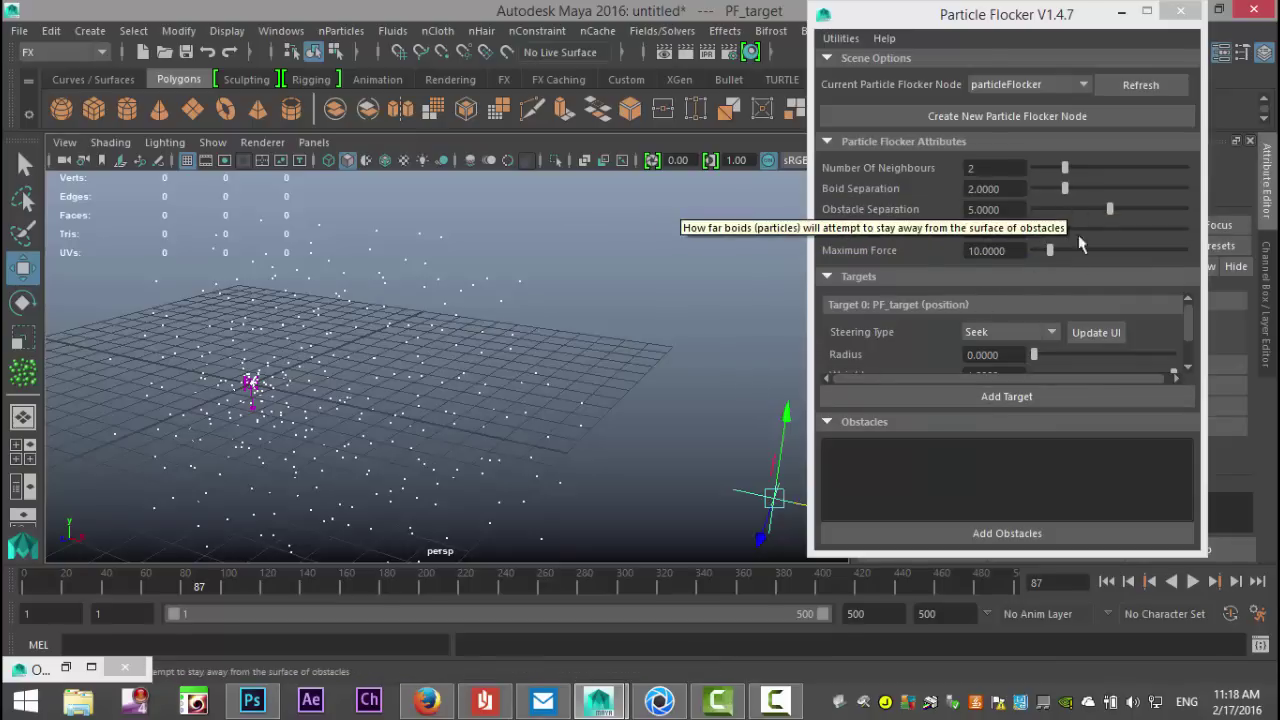
click(1193, 582)
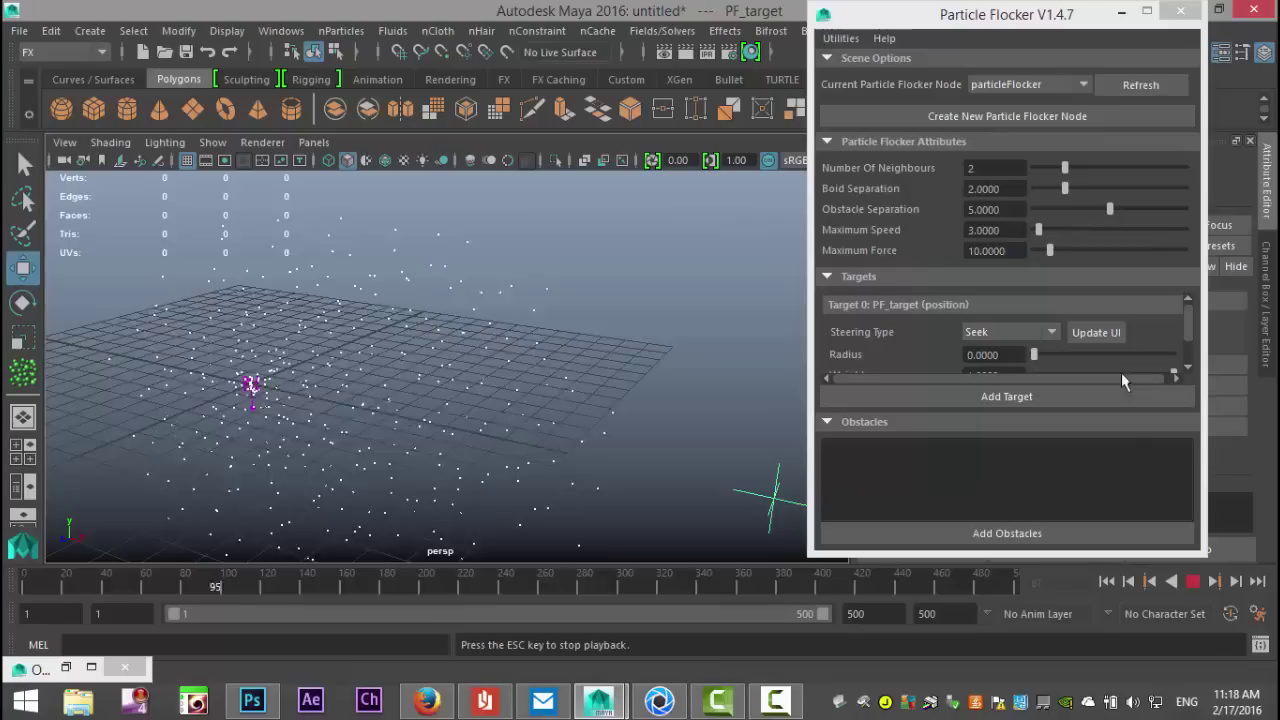
- Drop Boid Separation to 0.0629, stop playback at frame 129, and select PF_target
drag(1063, 189, 1035, 192)
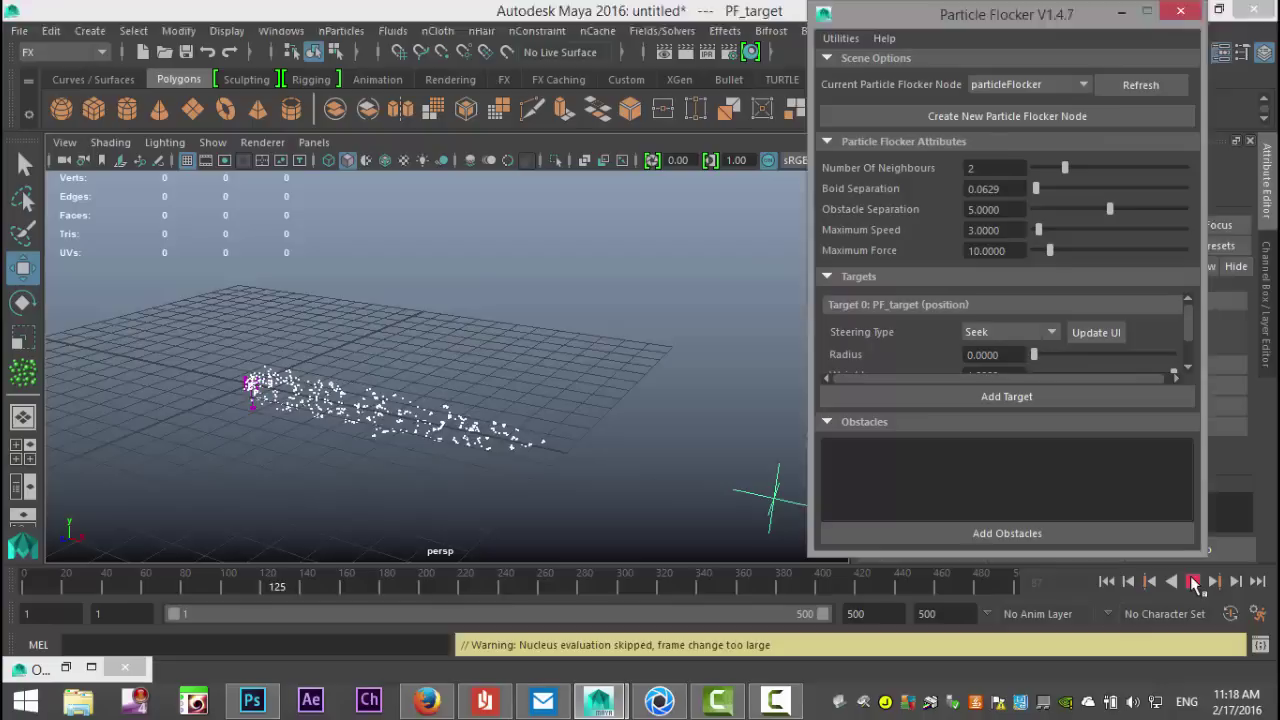
click(1194, 582)
click(773, 497)
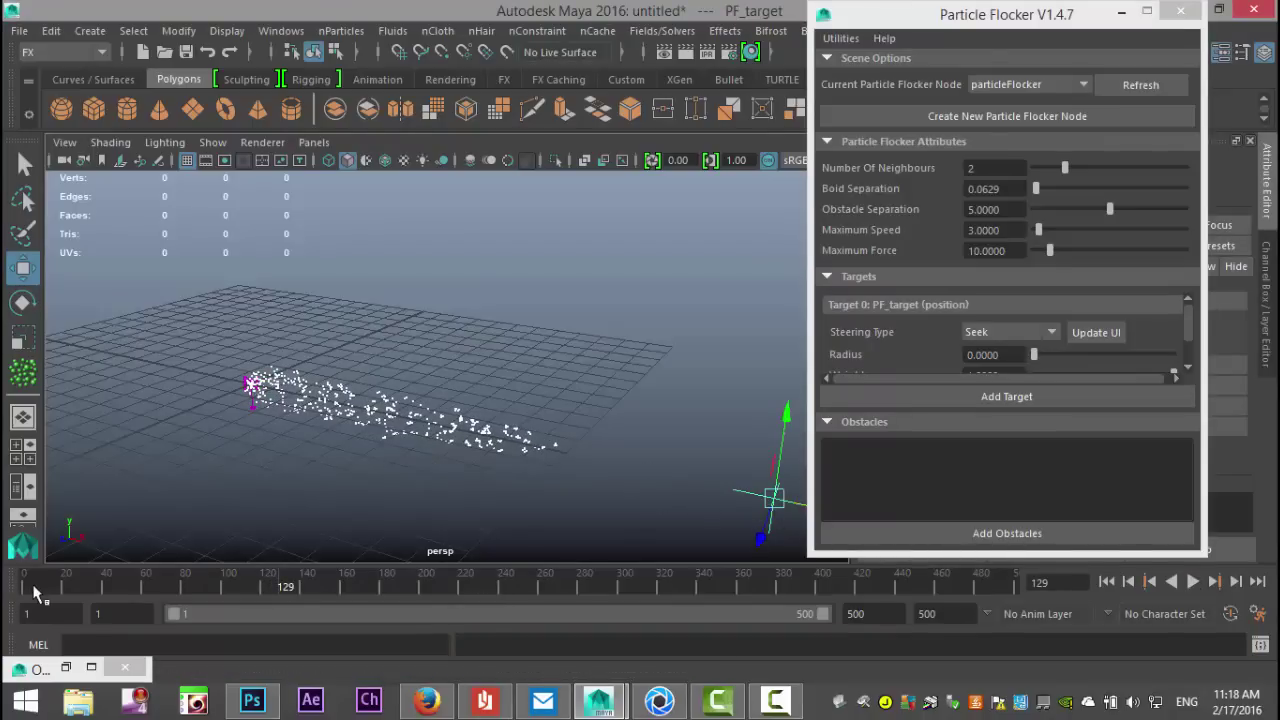
- Rewind to frame 1, then at frame 100 raise PF_target and slide it left
drag(300, 586, 39, 586)
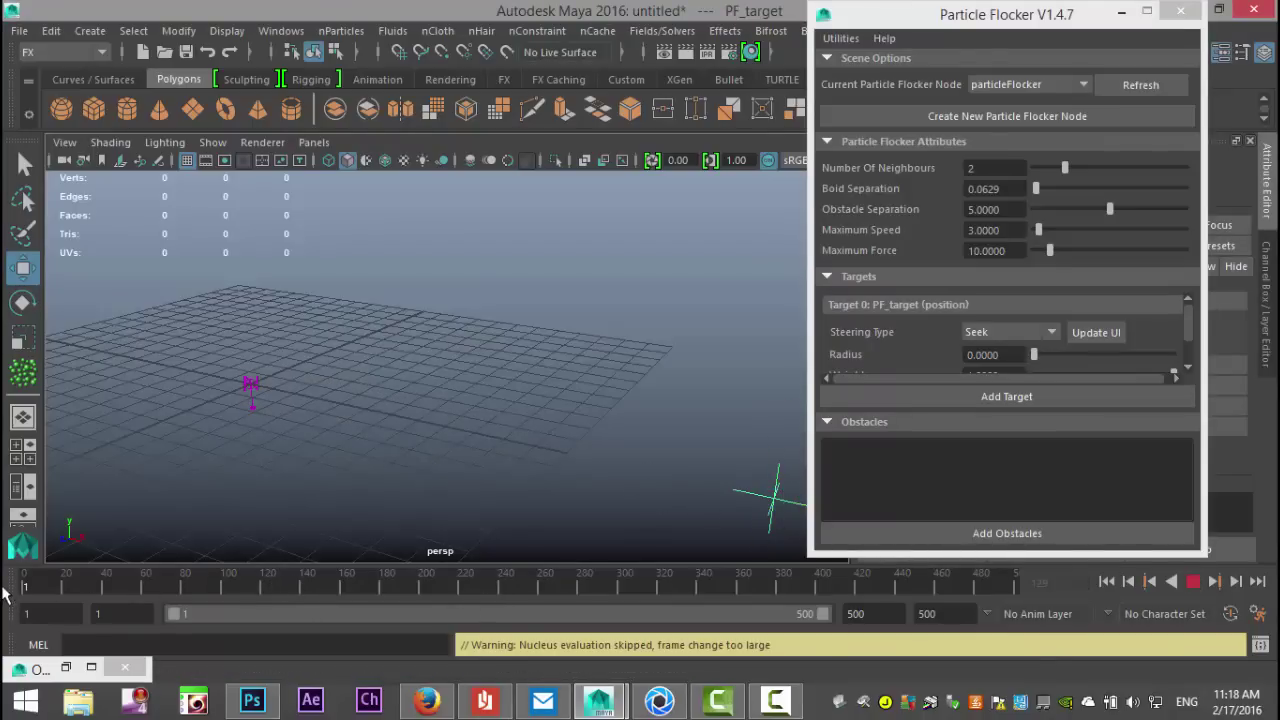
alt+drag(365, 390, 395, 448)
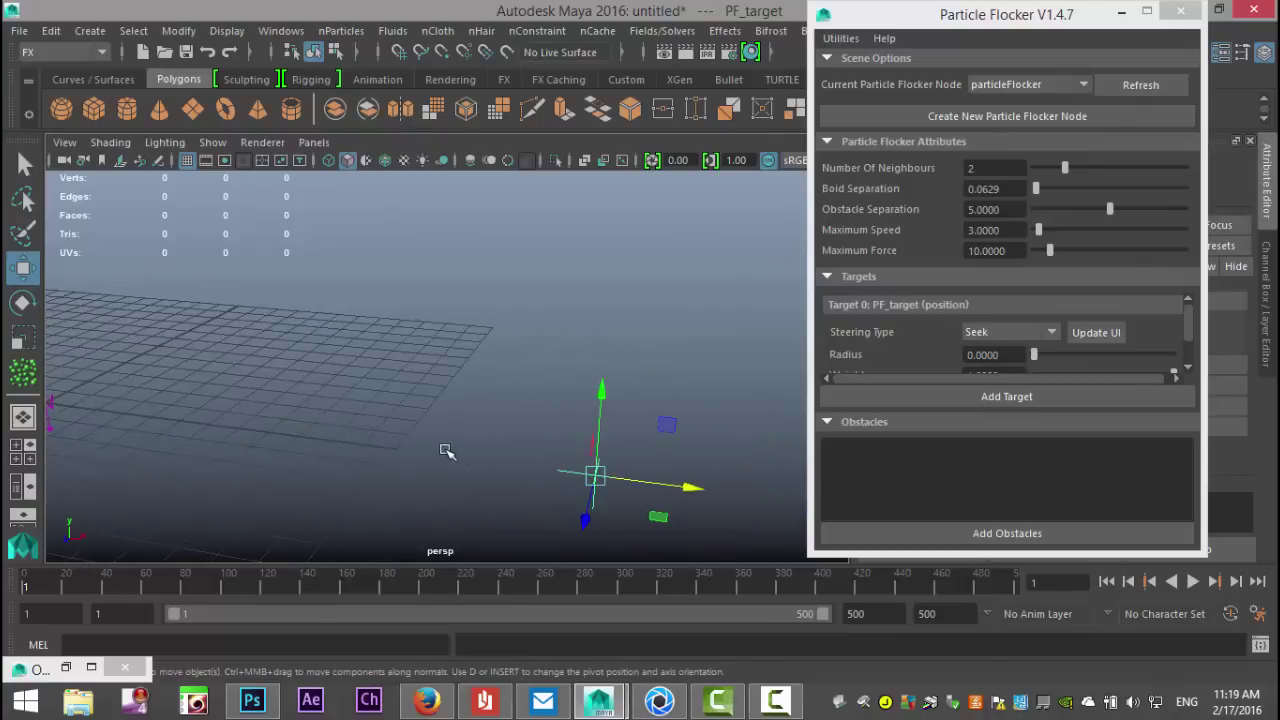
alt+drag(322, 471, 391, 452)
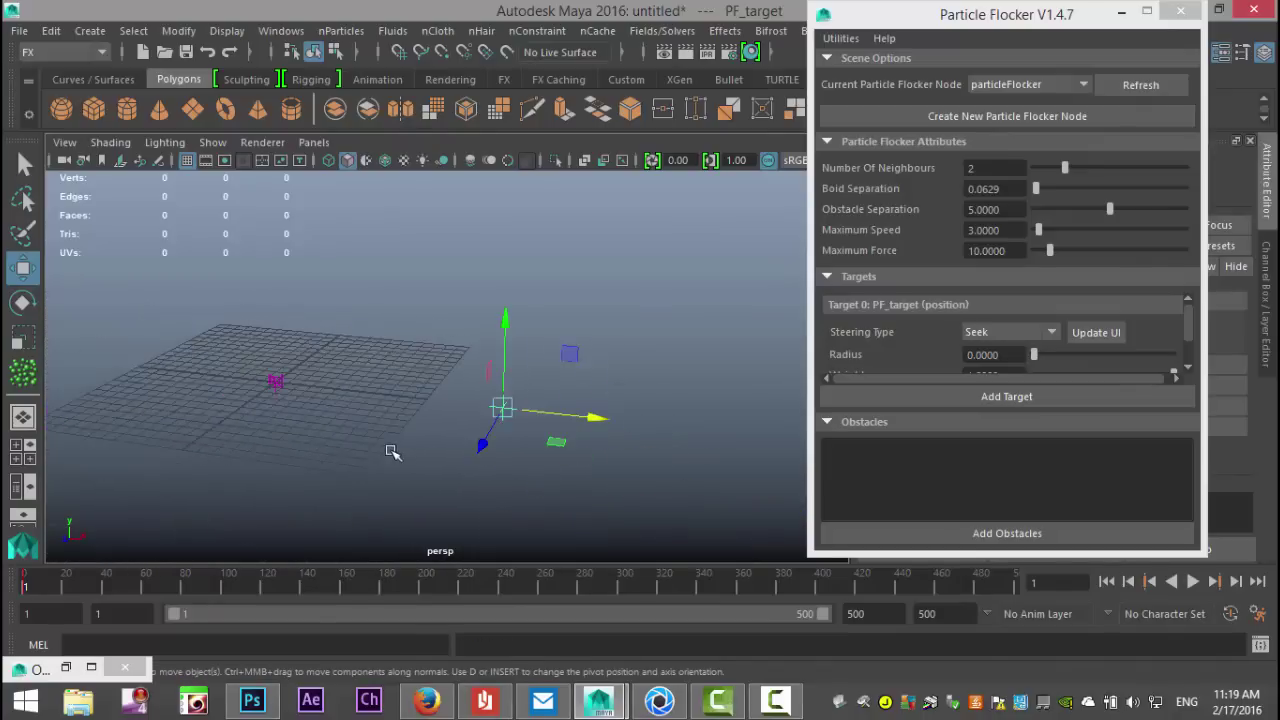
key(alt+v)
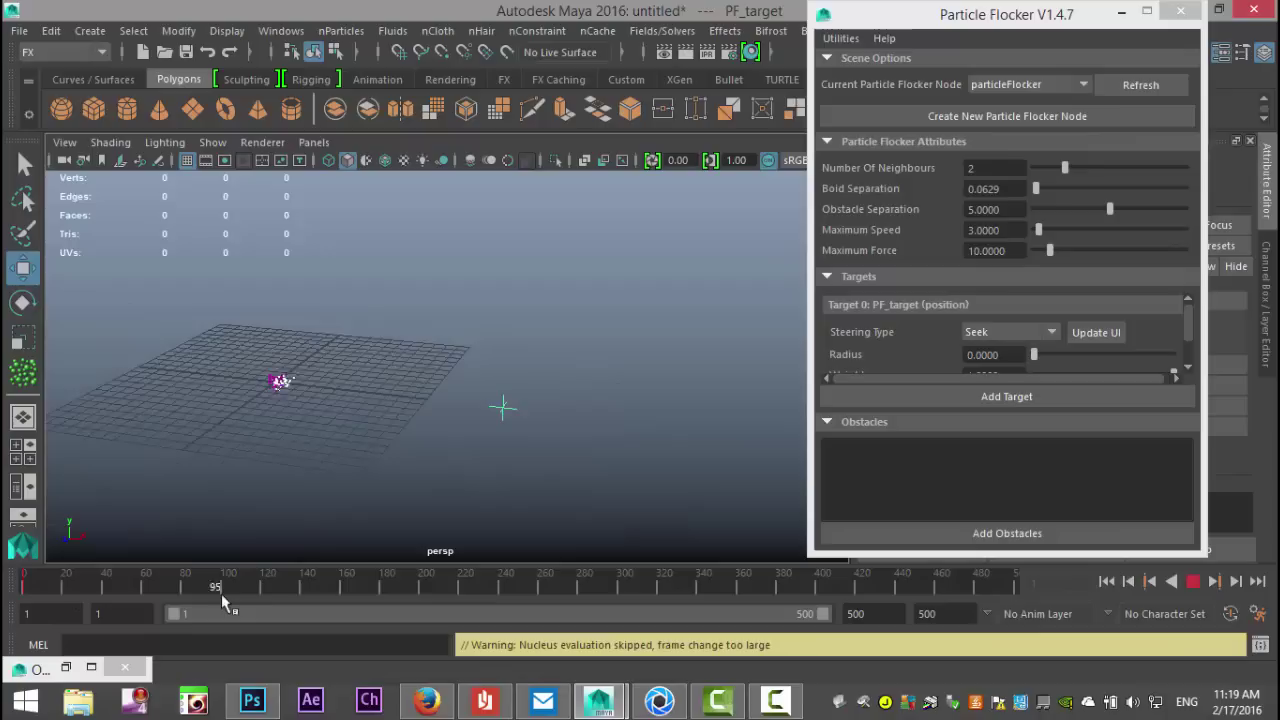
key(alt+v)
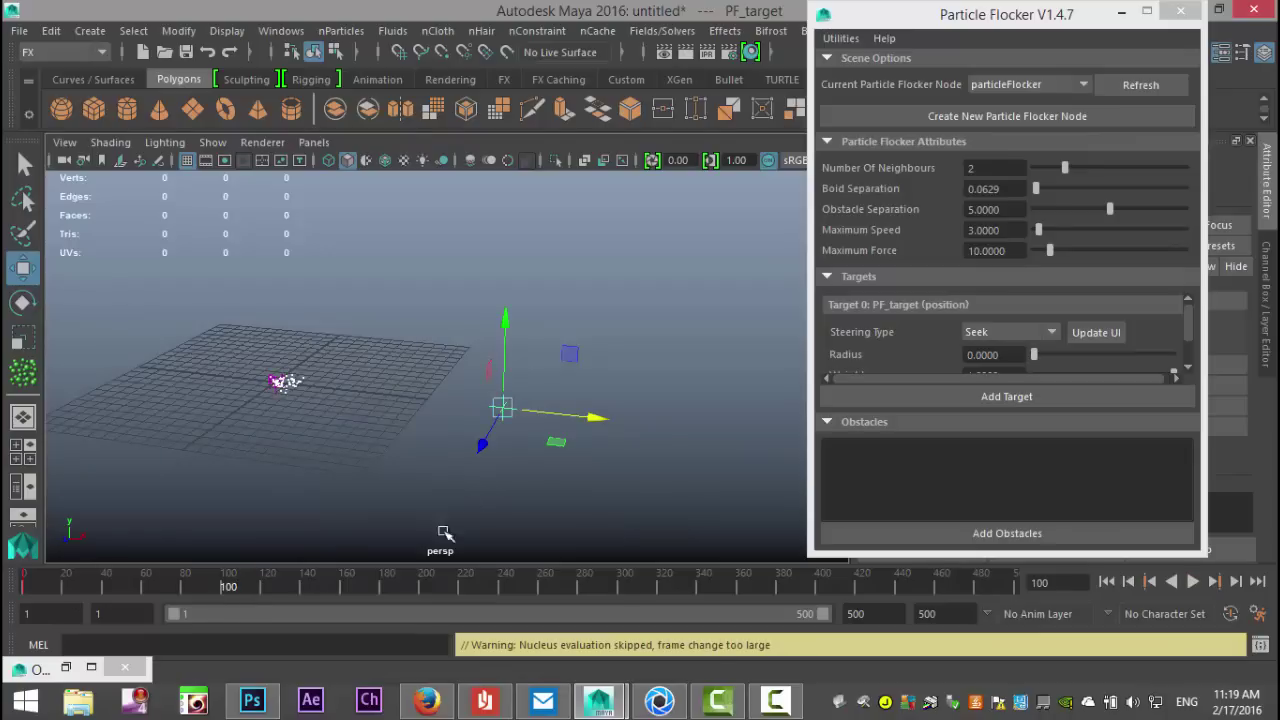
drag(506, 323, 508, 172)
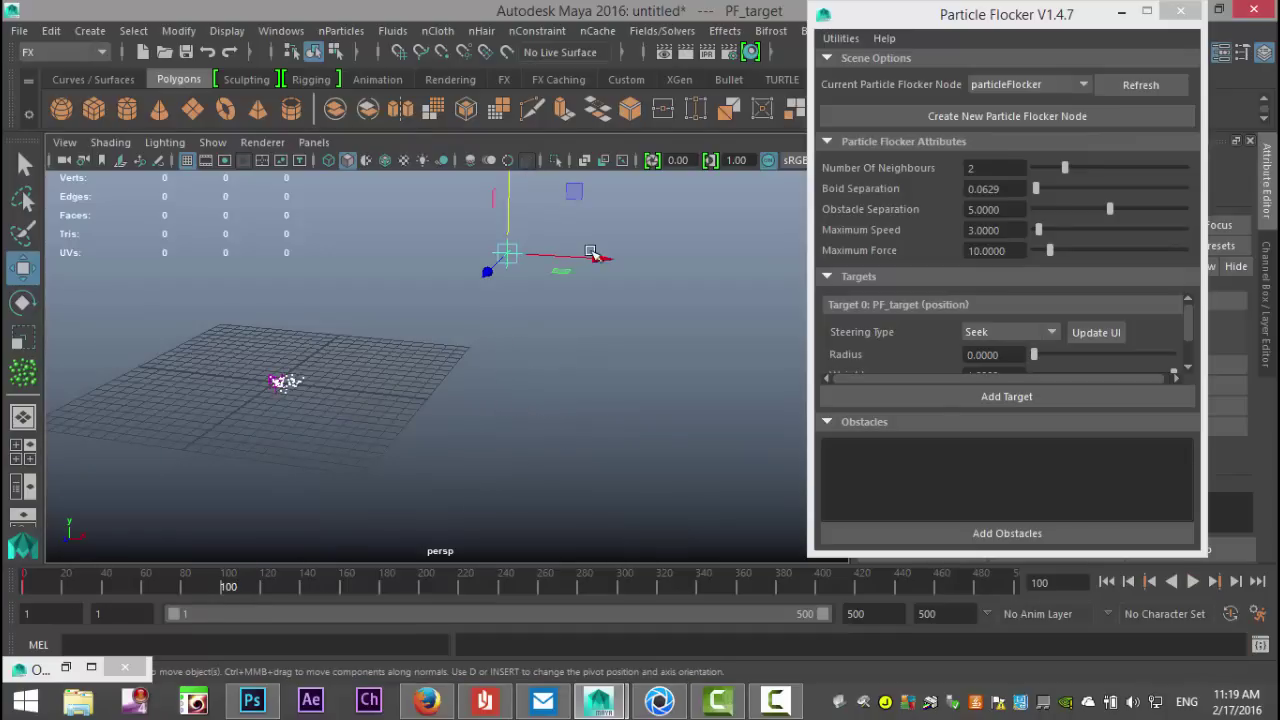
drag(600, 258, 396, 266)
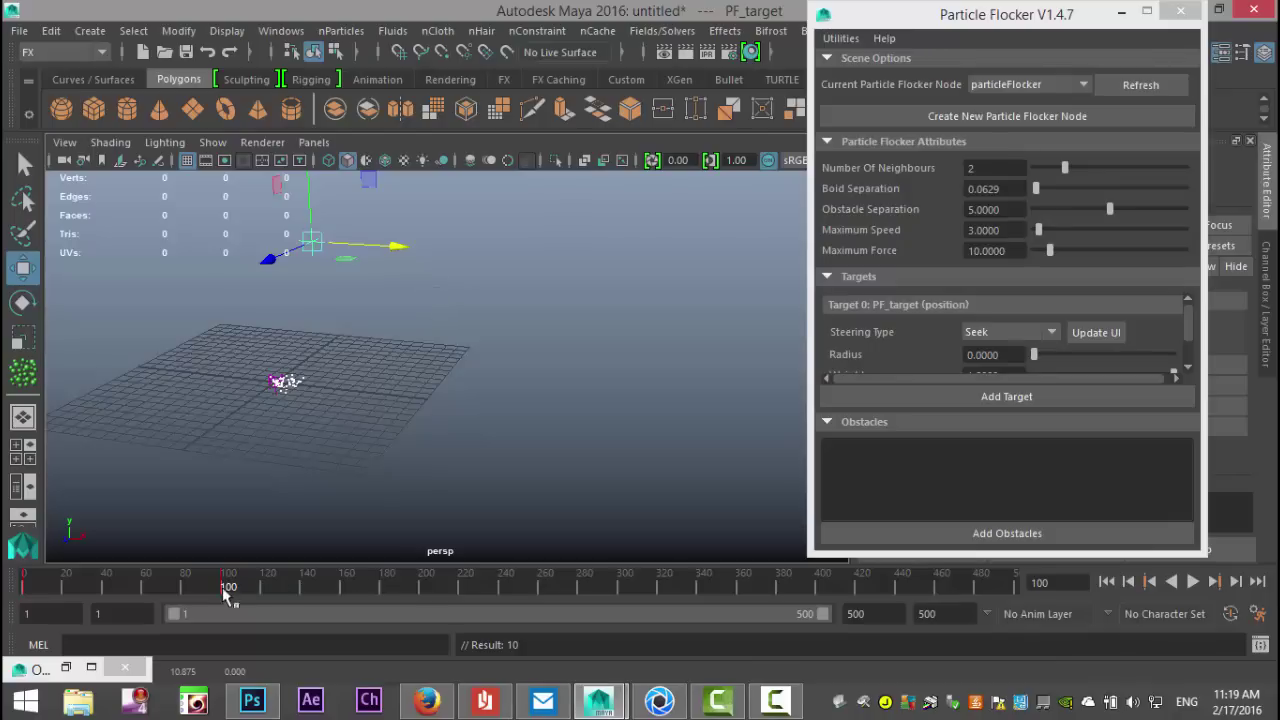
- At frame 200, move PF_target further left and lower it toward the grid
drag(230, 598, 419, 592)
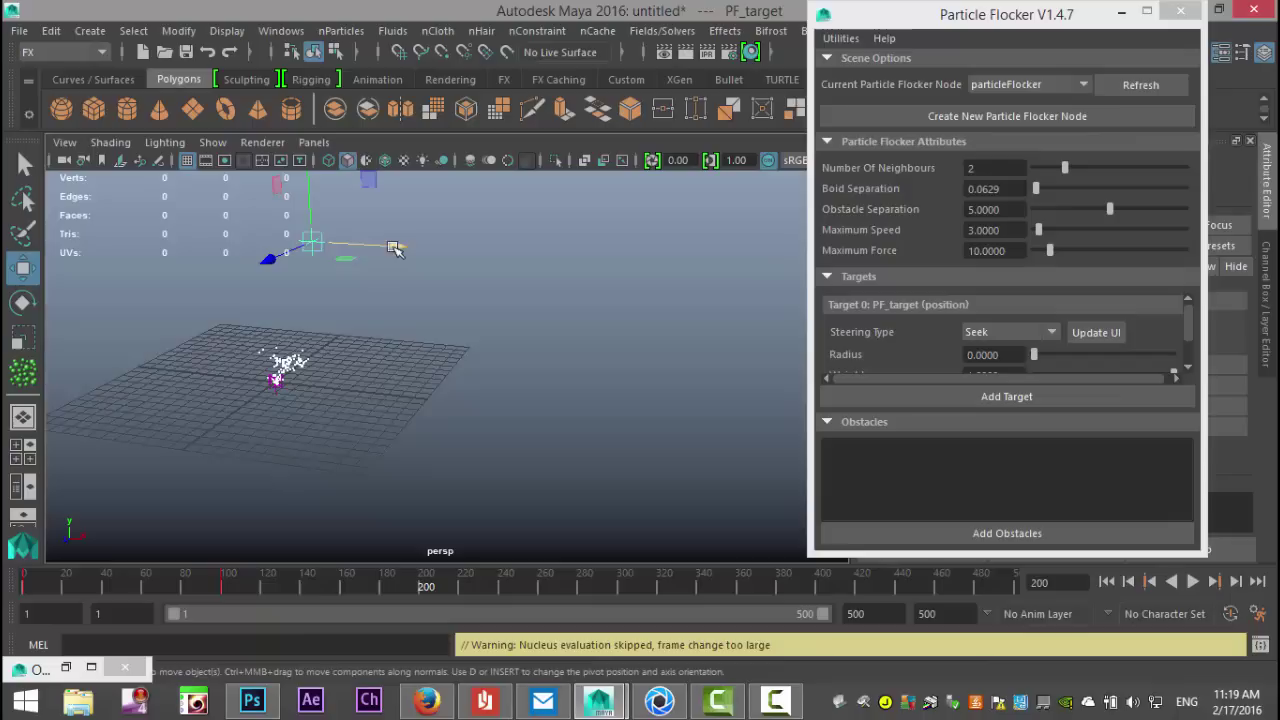
click(316, 245)
drag(316, 245, 178, 255)
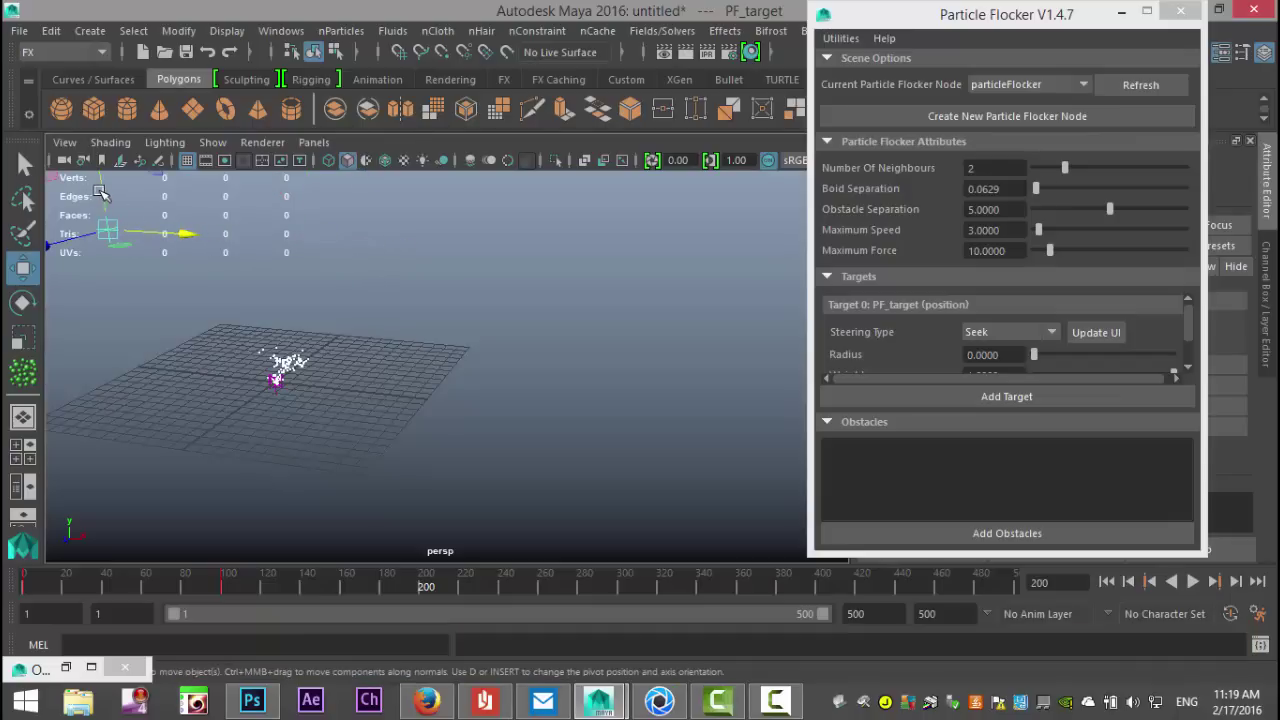
drag(100, 191, 112, 240)
drag(128, 285, 126, 282)
drag(106, 198, 128, 300)
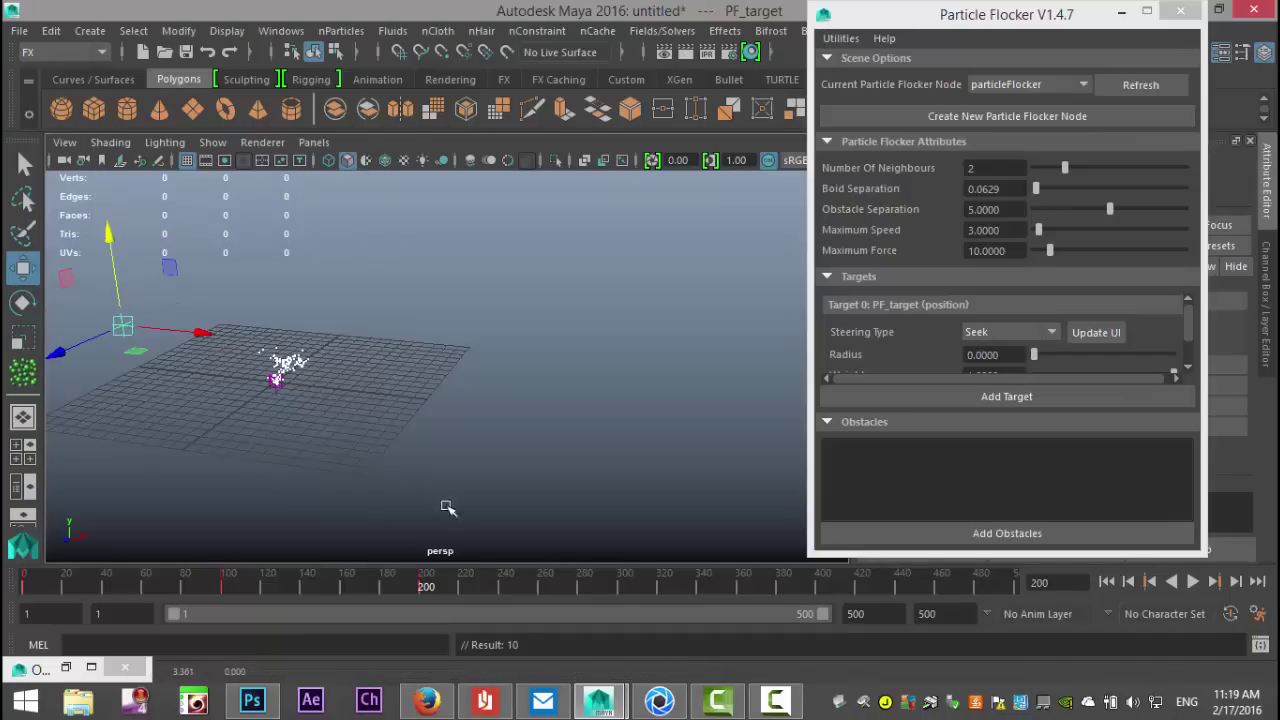
- At frame 300, move PF_target to the right of the grid, then return to frame 1
click(508, 590)
drag(508, 590, 625, 597)
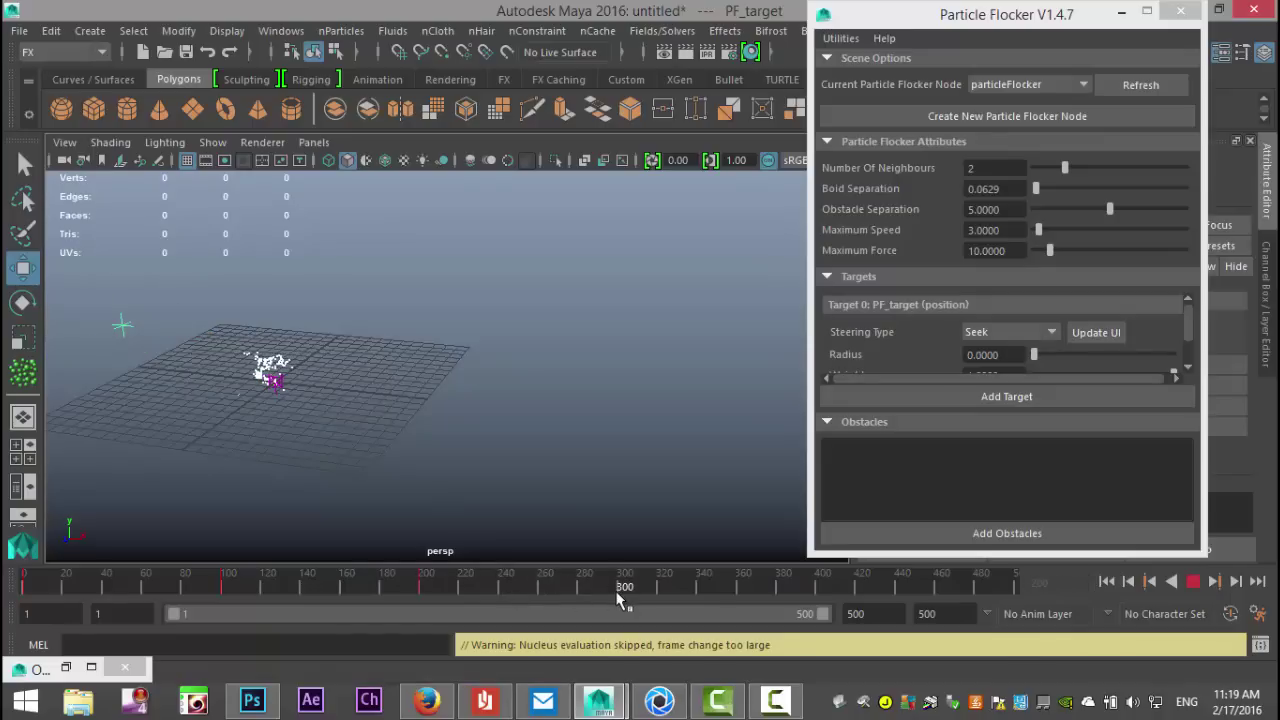
click(122, 325)
drag(197, 333, 620, 437)
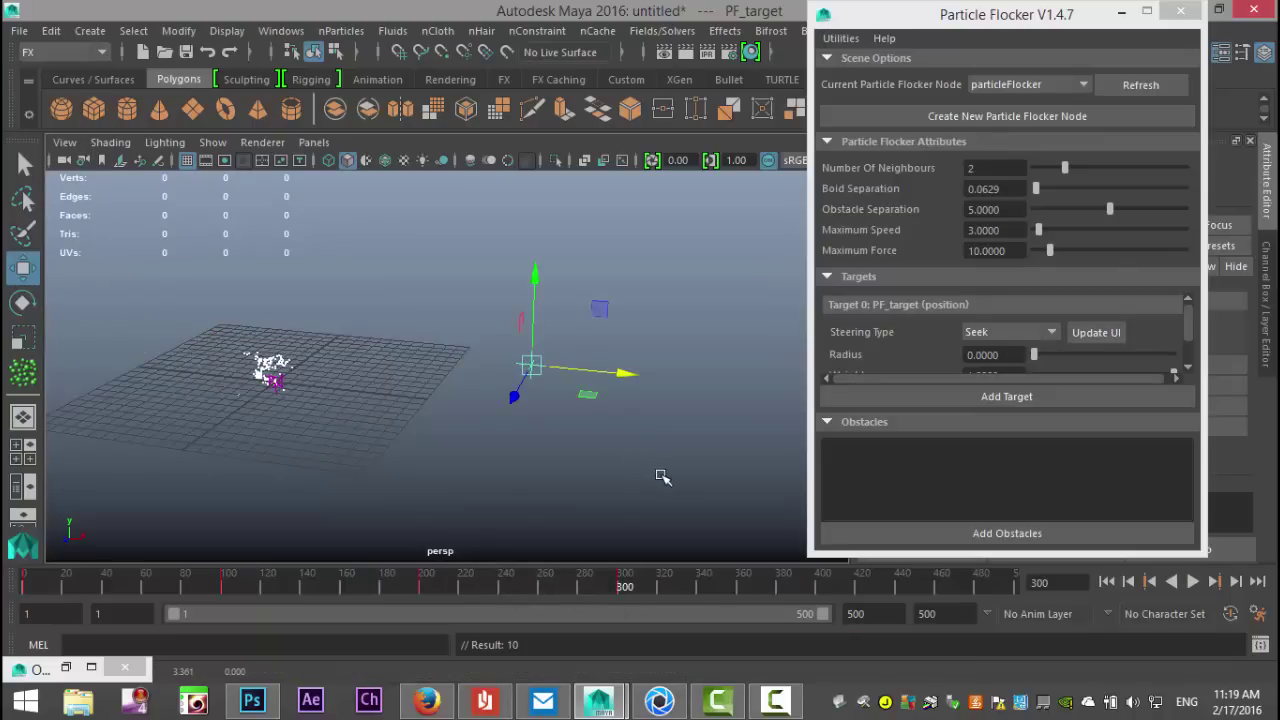
click(1107, 583)
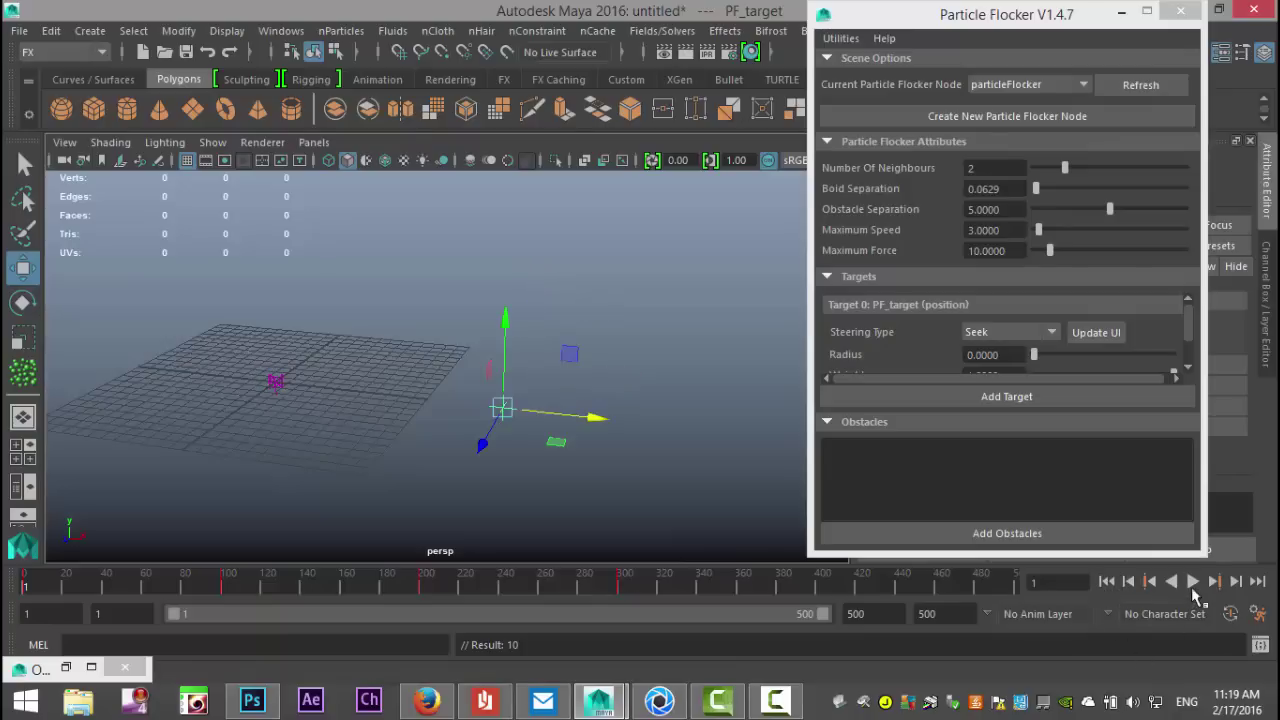
- Play the simulation from frame 1 to watch particles snake after the keyed PF_target
click(1193, 583)
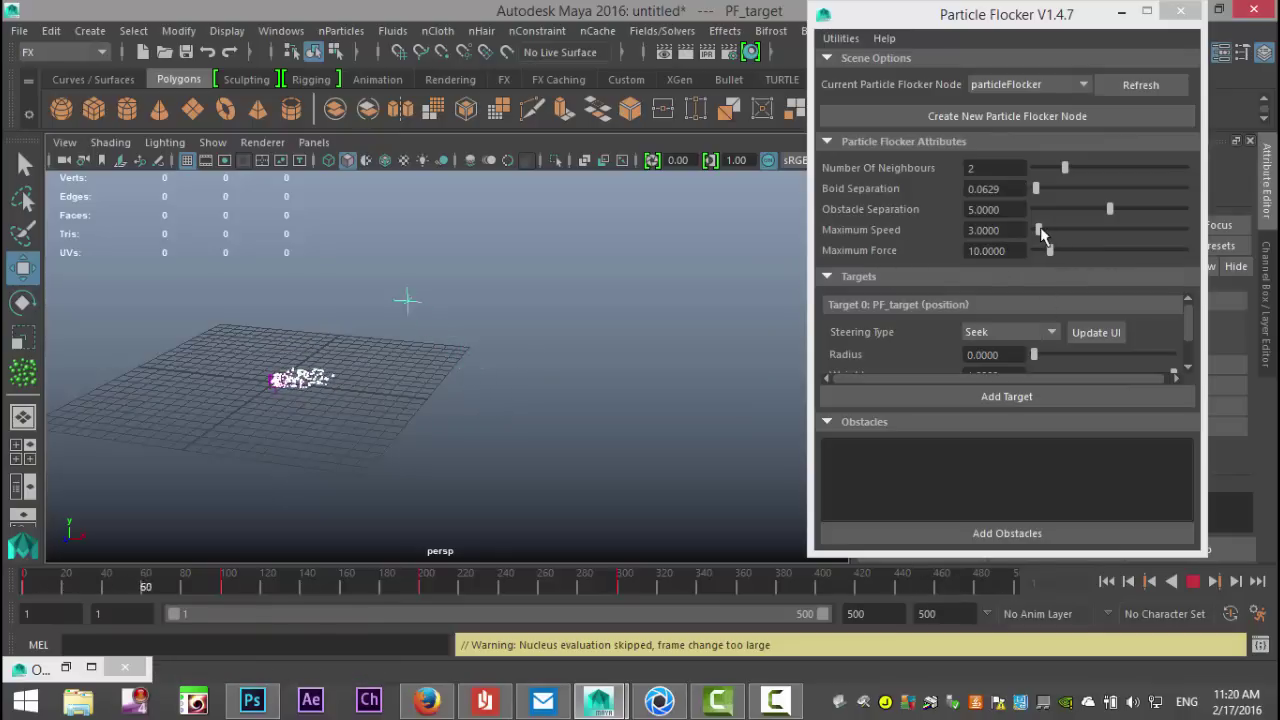
- During playback, raise Maximum Speed to 41.5094 and settle Maximum Force at 5.0314
drag(1040, 233, 1097, 253)
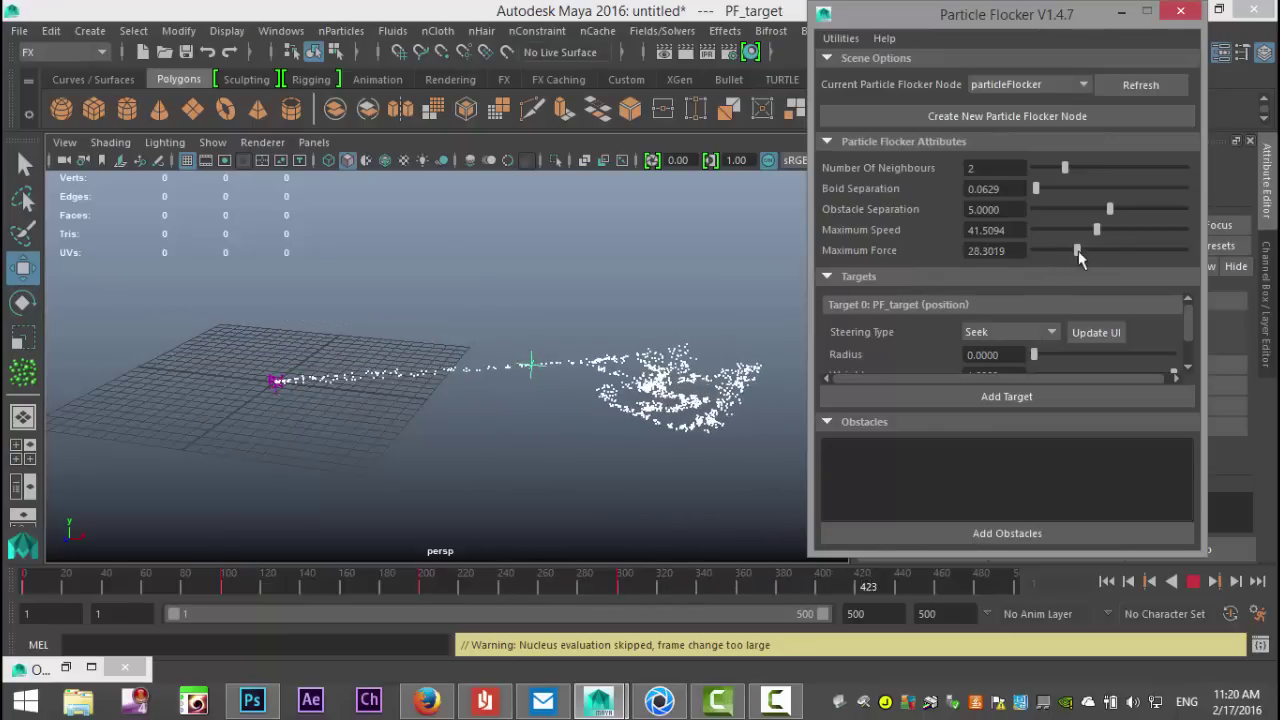
drag(1053, 265, 1118, 267)
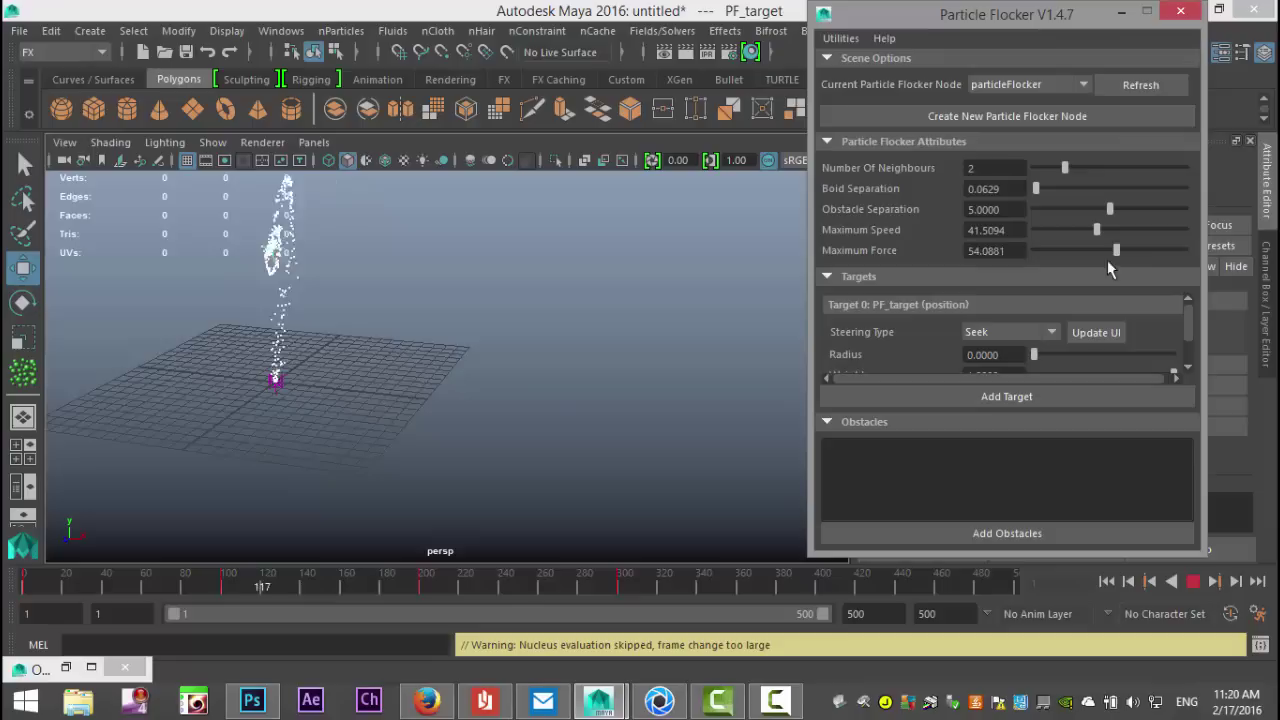
drag(1107, 260, 1041, 260)
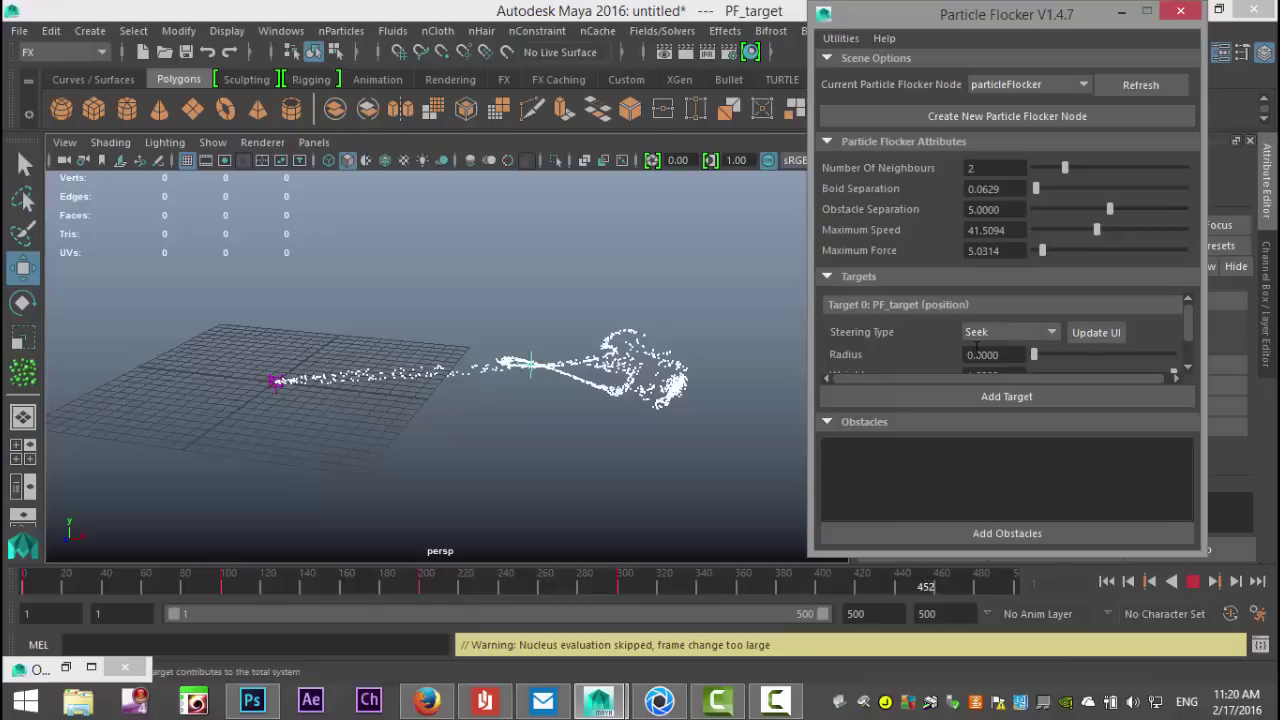
- Switch PF_target's Steering Type to Flee, then change it to Wander
click(1040, 331)
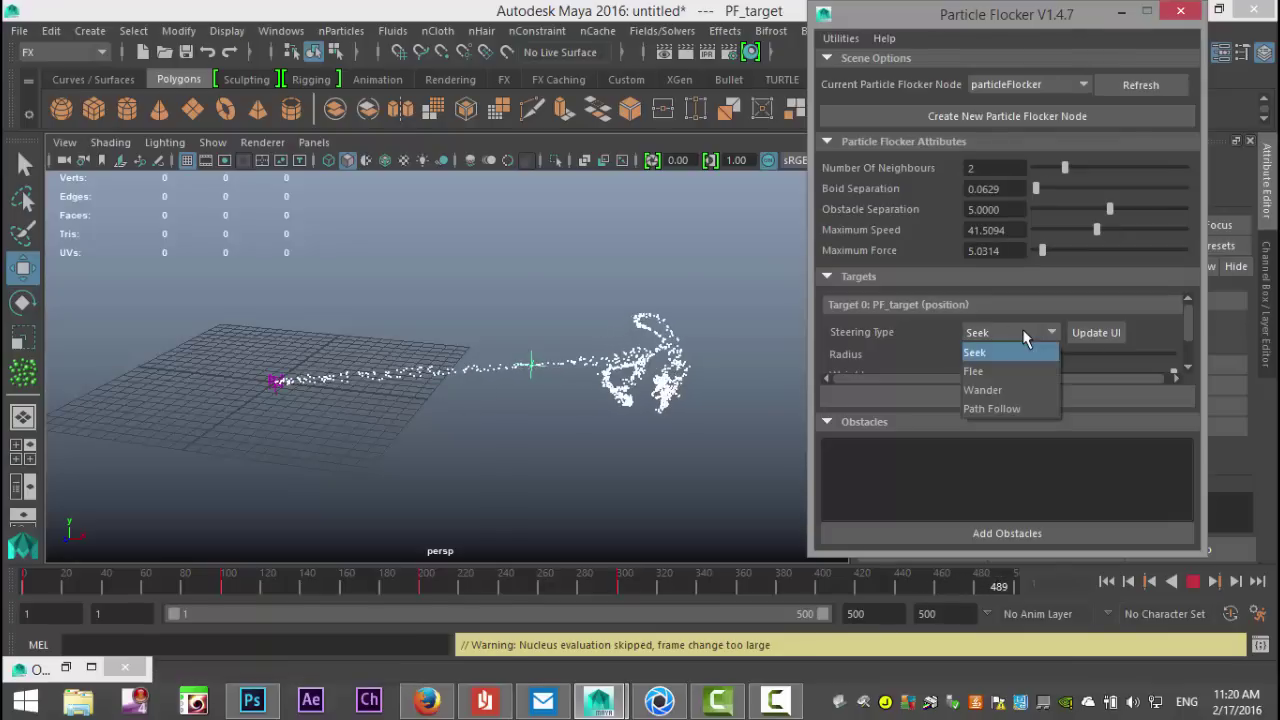
click(980, 372)
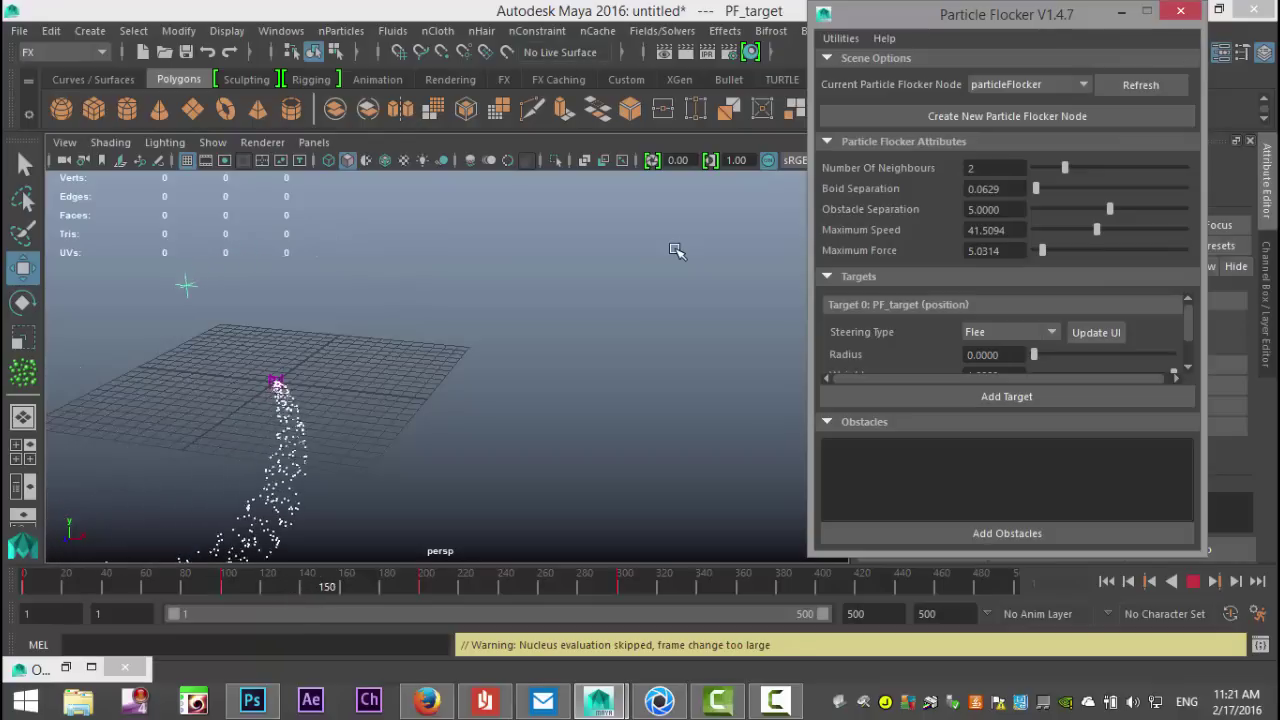
click(981, 333)
click(1010, 392)
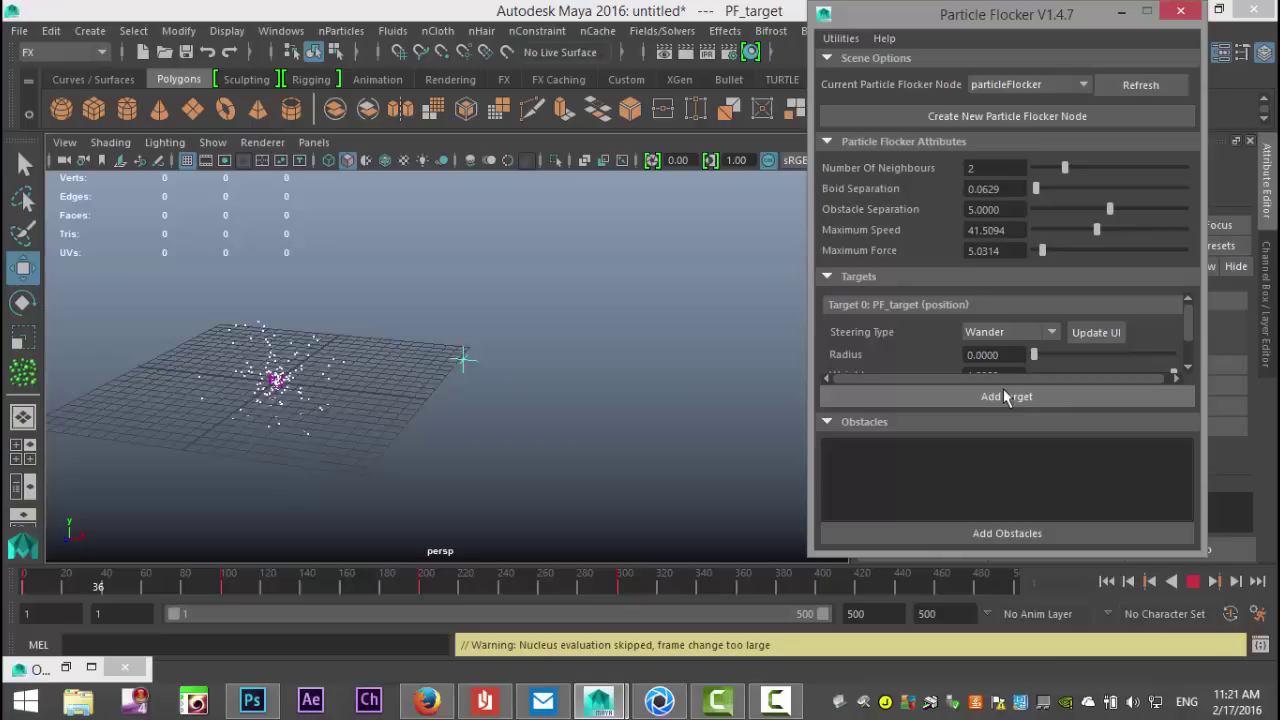
- Choose Path Follow as PF_target's Steering Type, triggering a missing-curve error
click(975, 332)
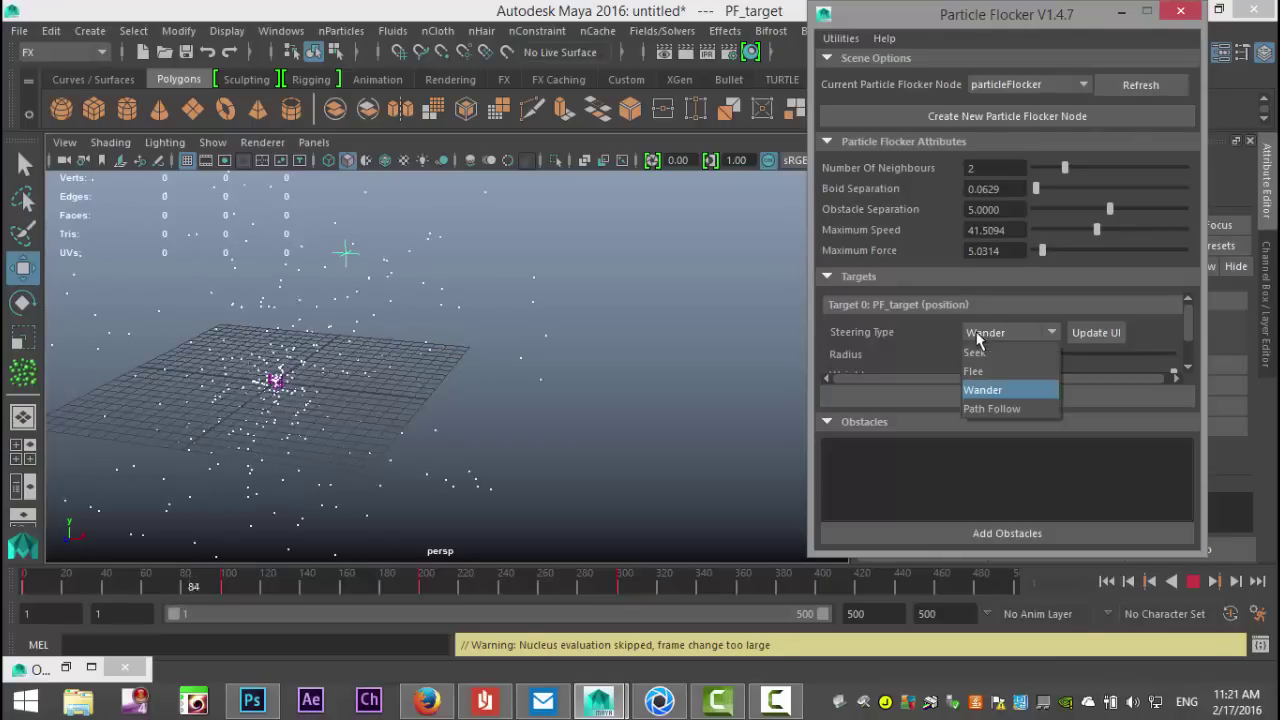
click(1023, 406)
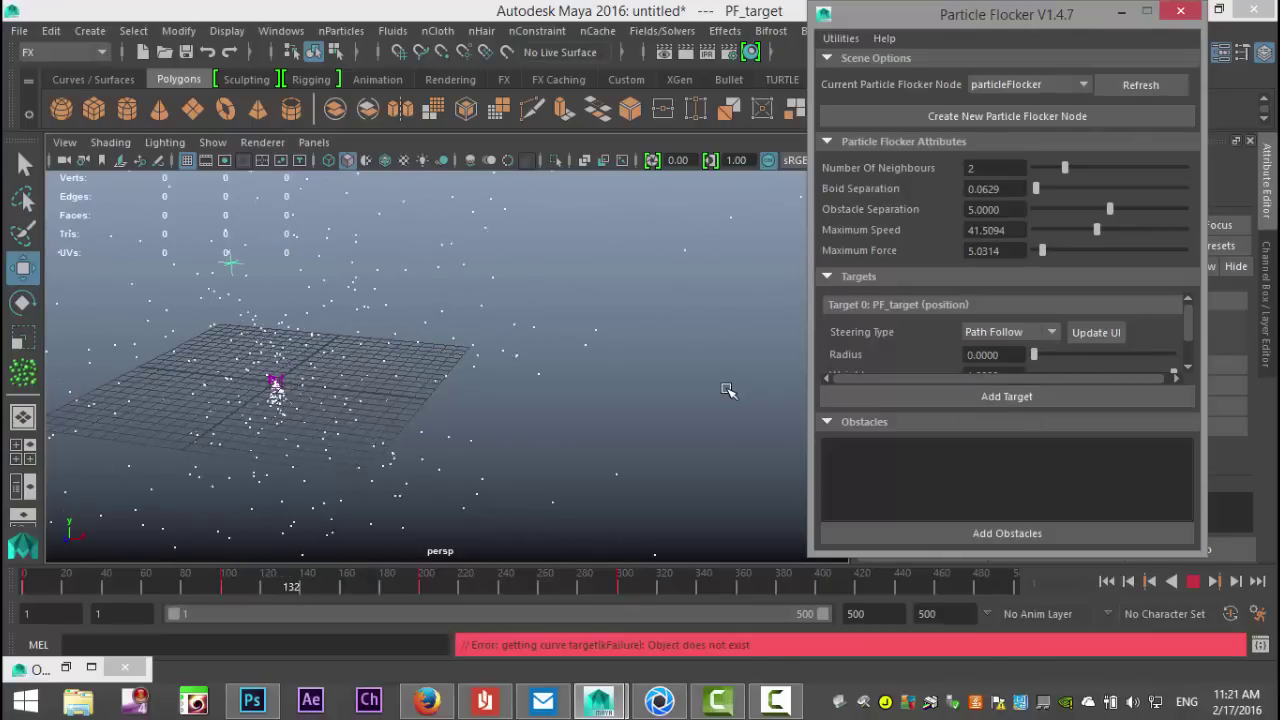